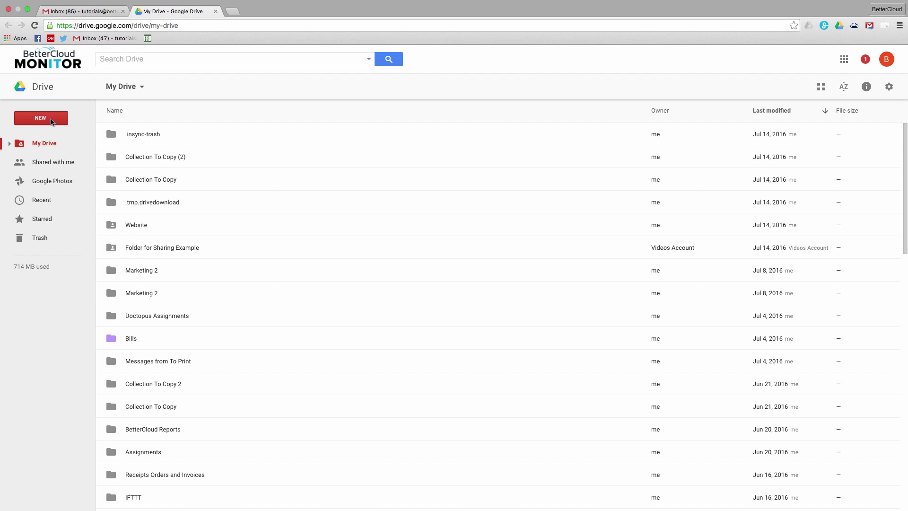
# - Start a new Google Slides file from Drive's NEW menu, using the Pitch template
pyautogui.click(52, 119)
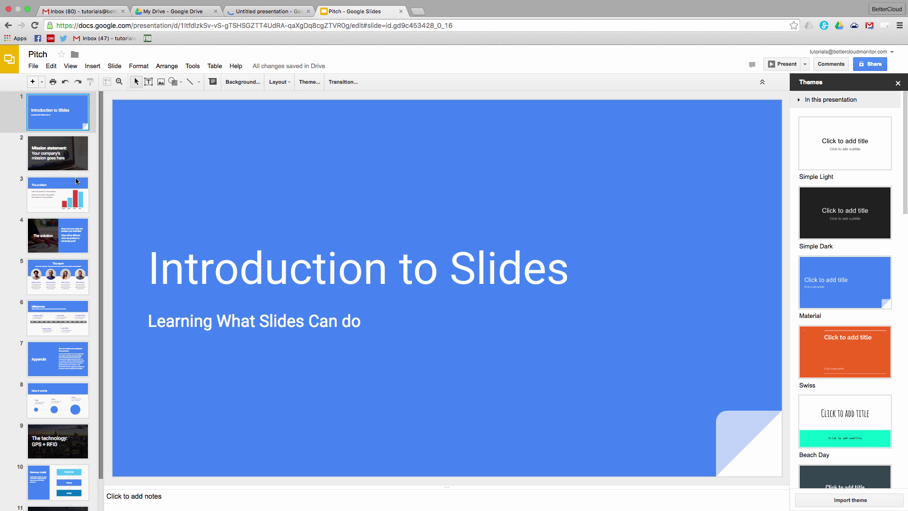
# - Check the mission slide, return to the title slide, and apply a Medium Fade transition to every slide
pyautogui.click(69, 165)
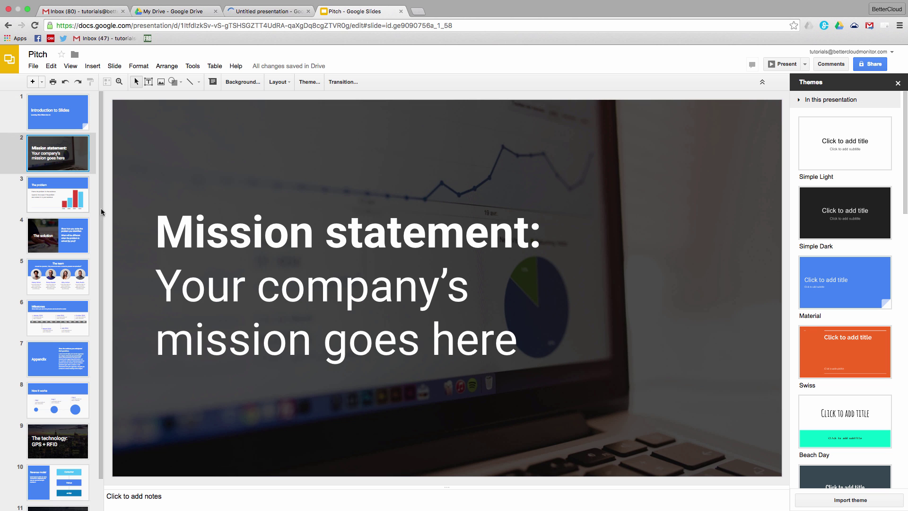
pyautogui.click(71, 121)
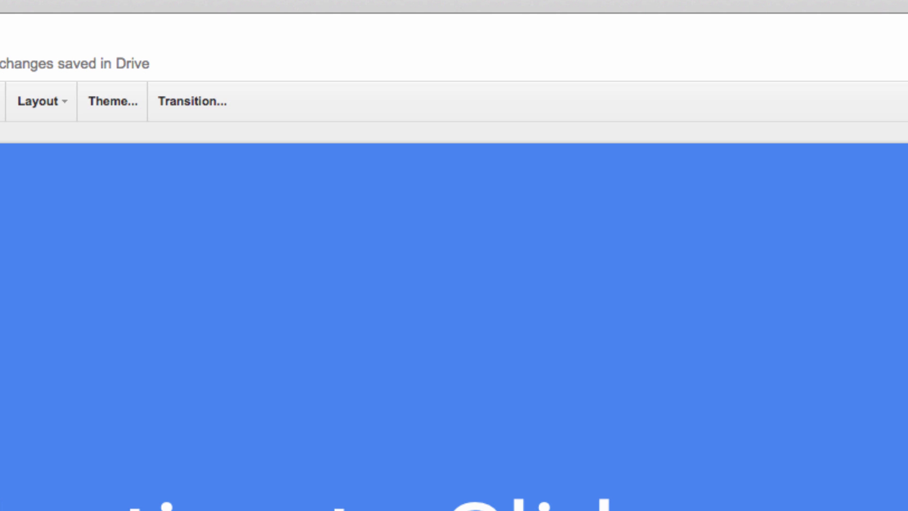
pyautogui.click(203, 98)
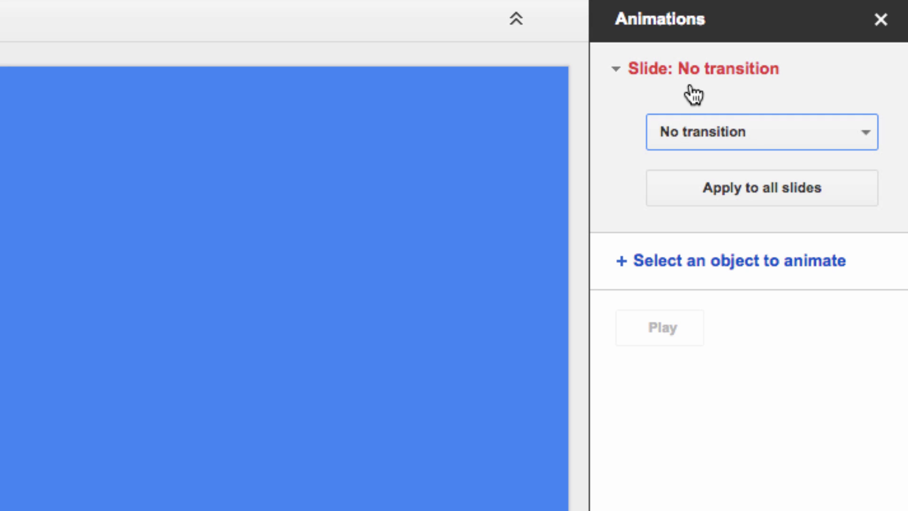
pyautogui.click(752, 131)
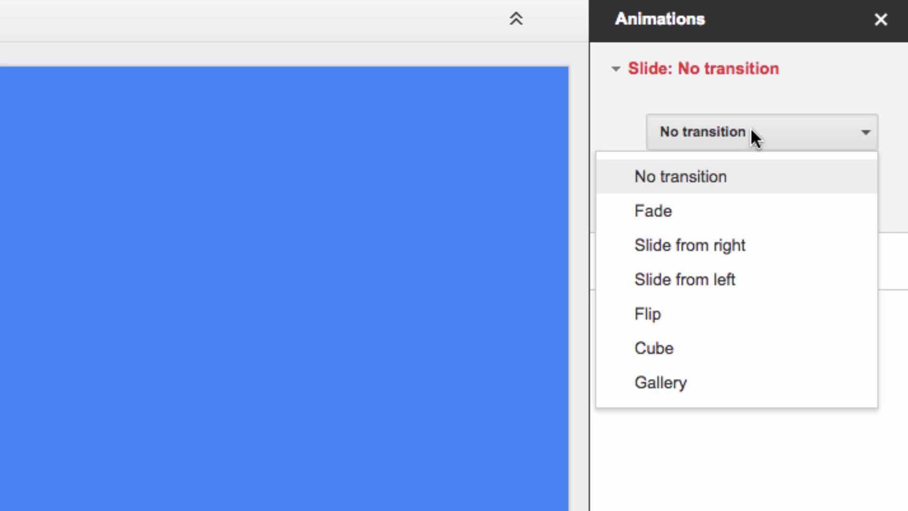
pyautogui.click(724, 216)
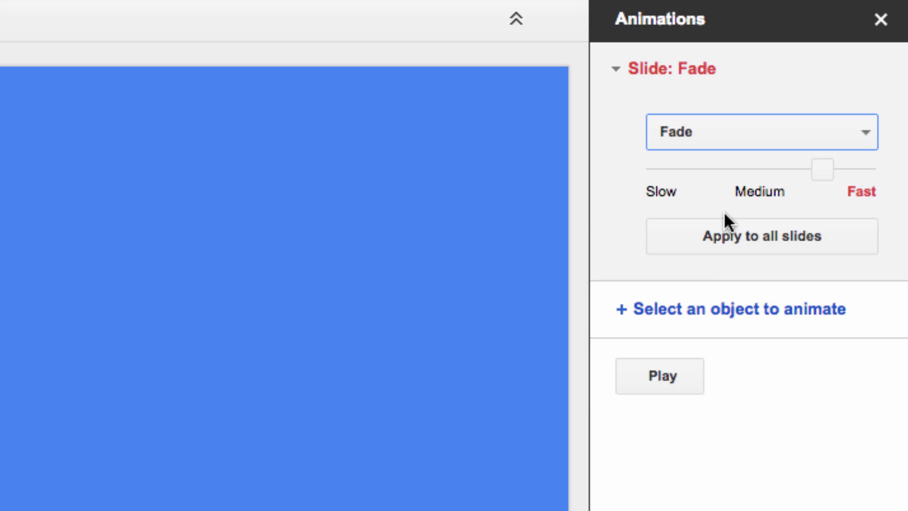
pyautogui.click(747, 191)
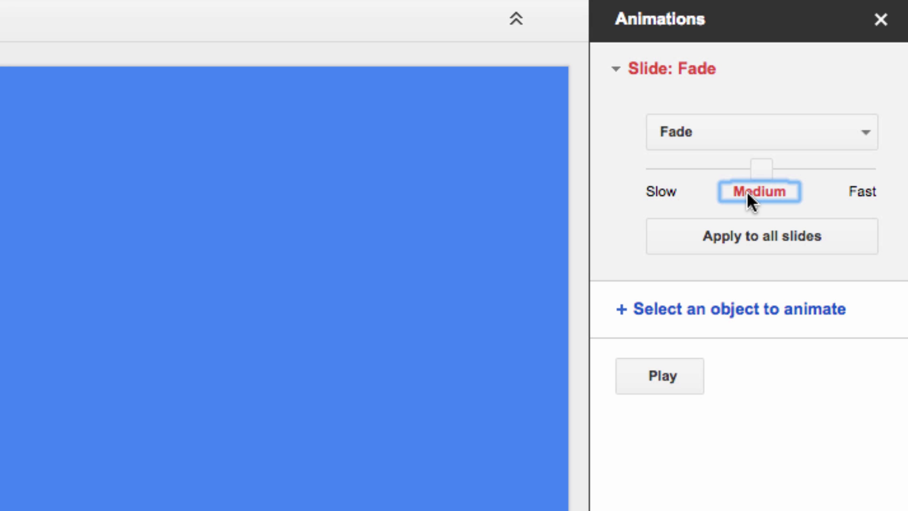
pyautogui.click(766, 243)
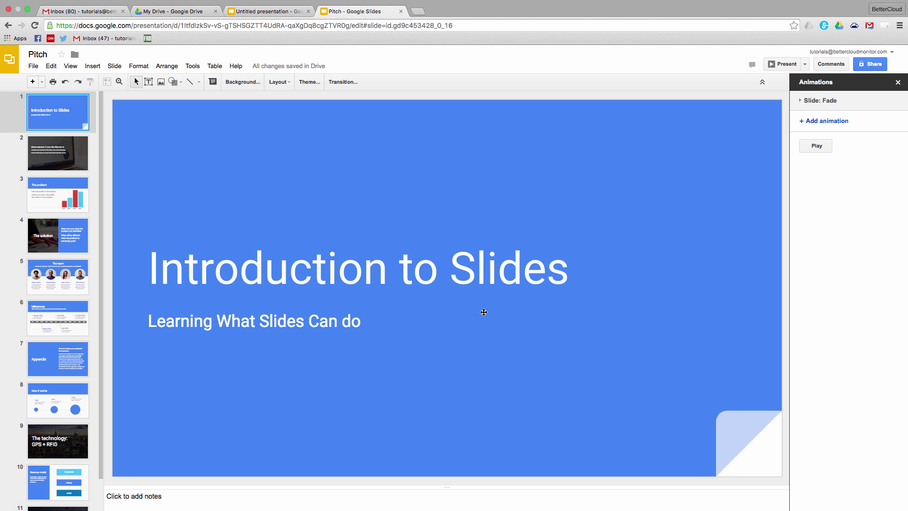
# - Animate slide 2's mission statement text box with Fly in from left, On click, by paragraph
pyautogui.click(67, 160)
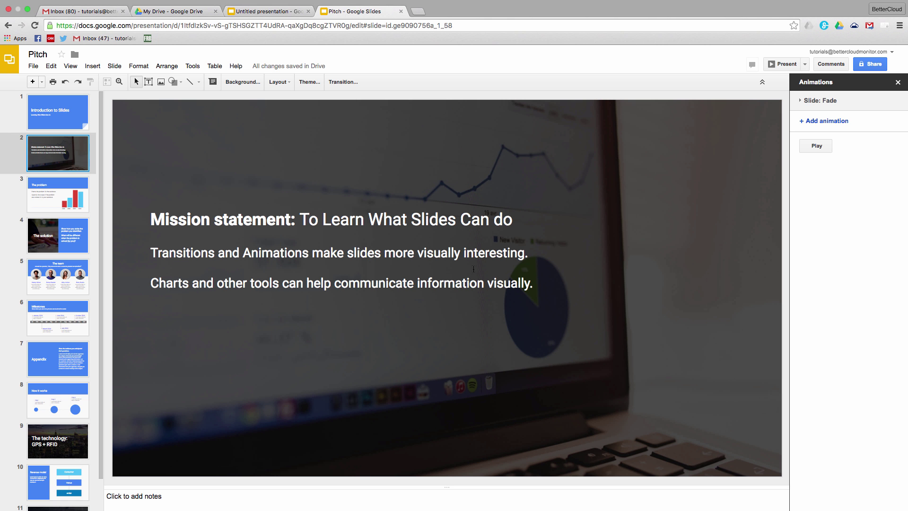
pyautogui.click(600, 180)
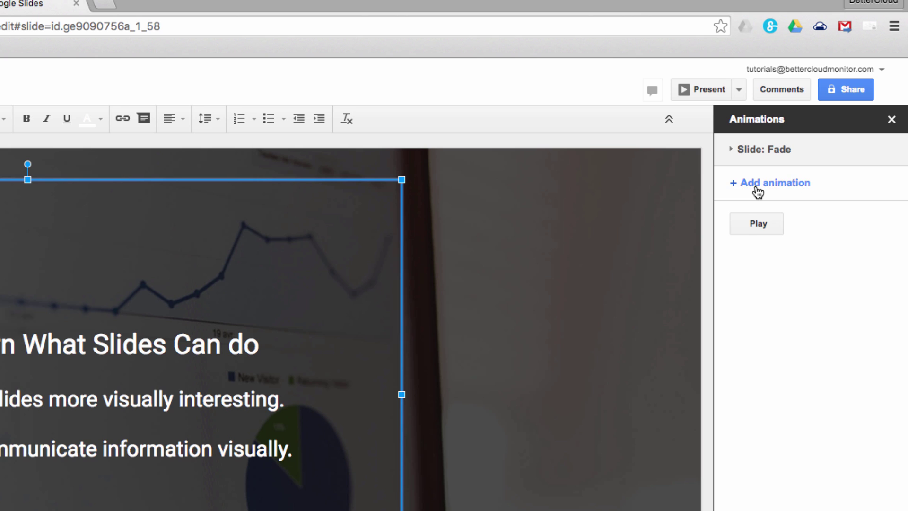
pyautogui.click(758, 185)
pyautogui.click(801, 220)
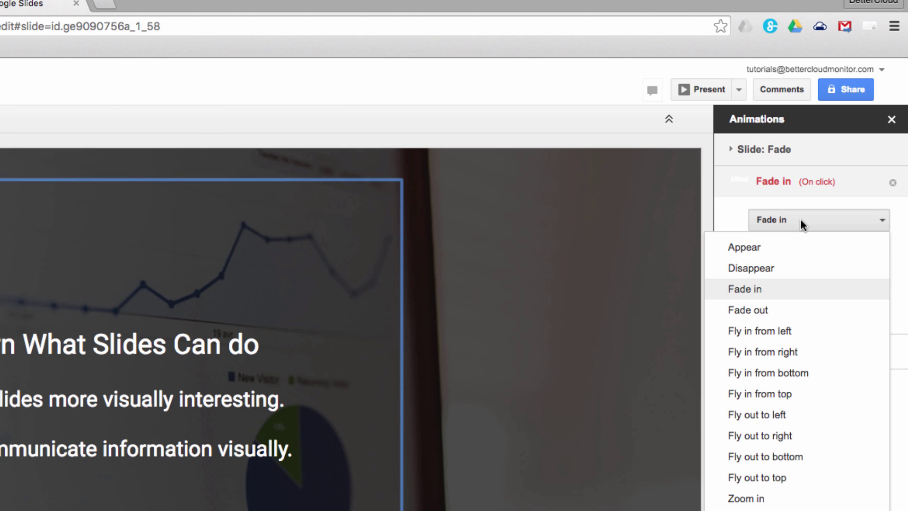
pyautogui.click(800, 333)
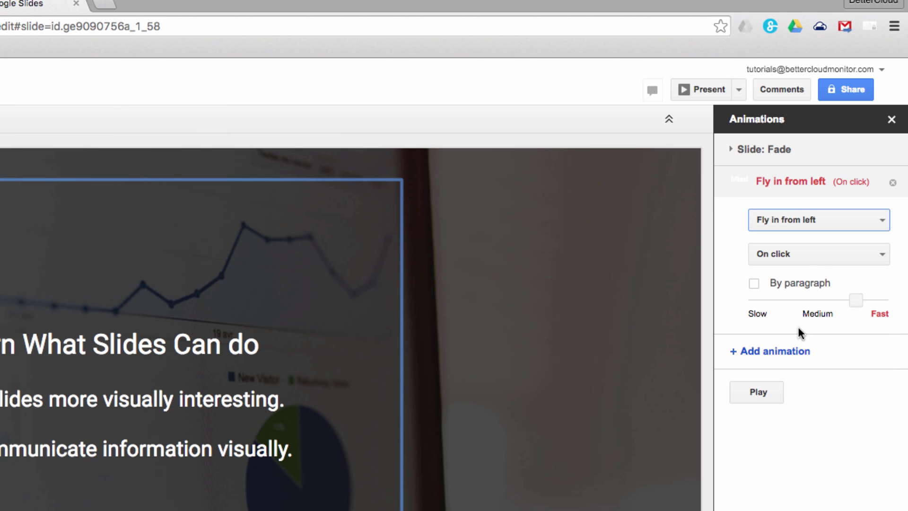
pyautogui.click(824, 251)
pyautogui.click(833, 283)
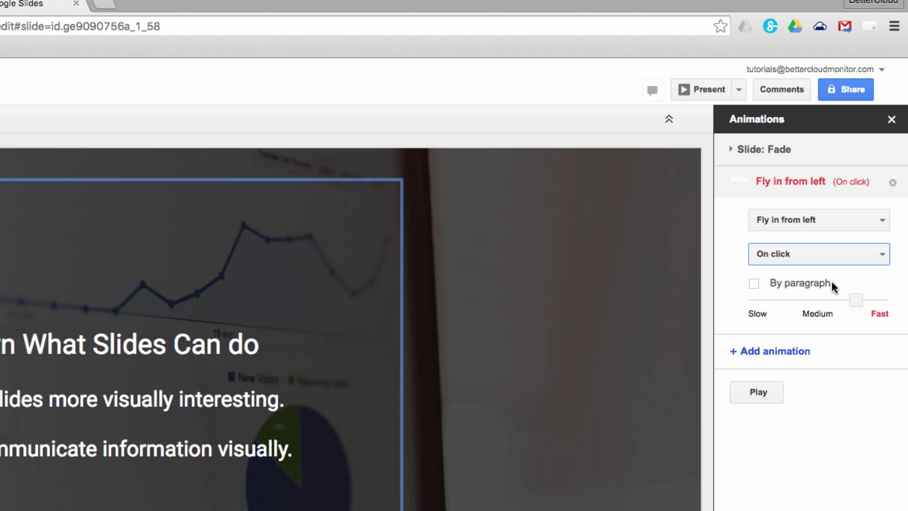
pyautogui.click(753, 284)
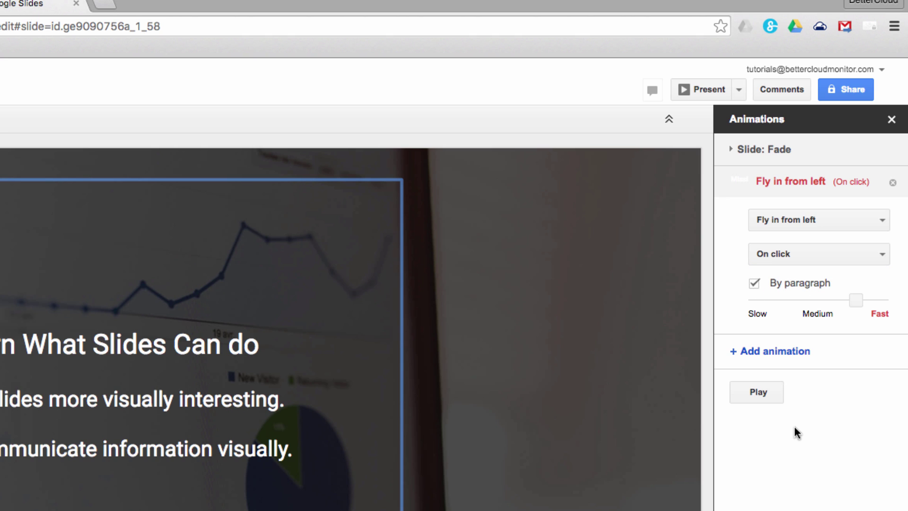
# - Set the Fly in animation speed to Medium and exit the full-screen preview
pyautogui.click(818, 315)
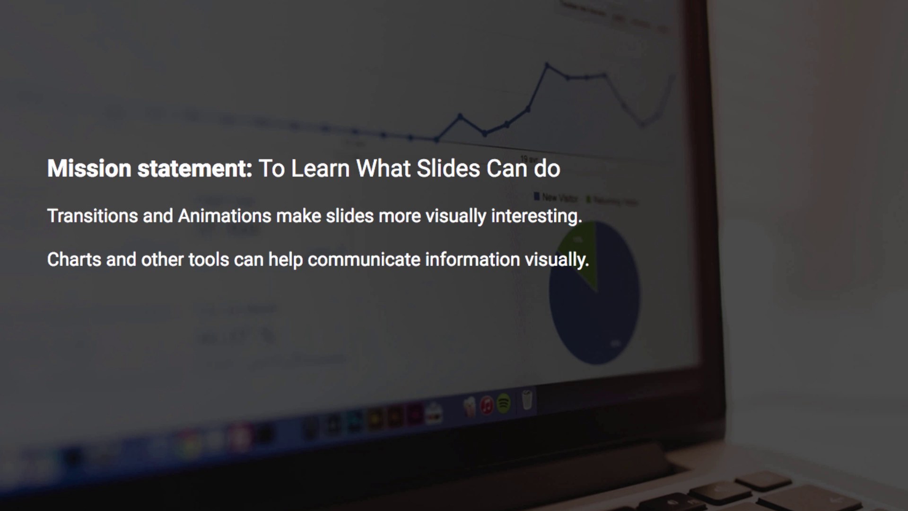
pyautogui.press('Escape')
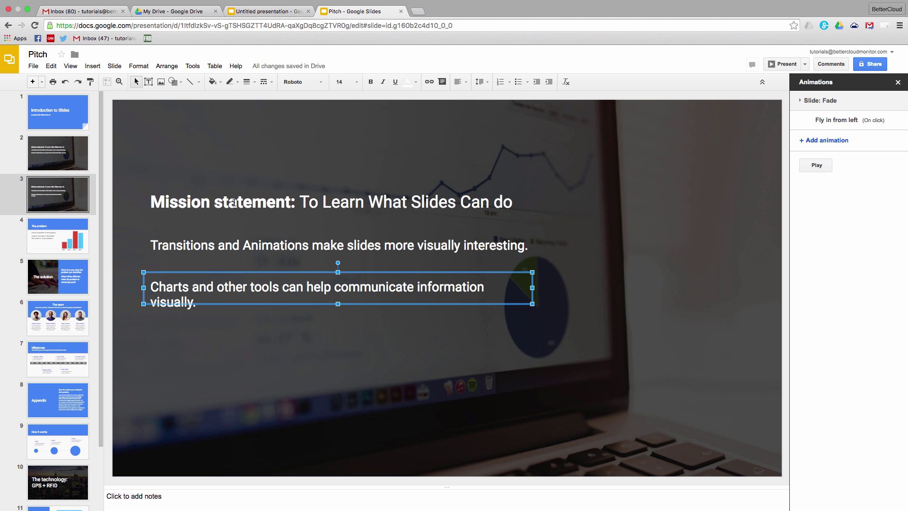
# - Give the slide 3 title a Zoom out animation at Medium speed
pyautogui.click(235, 203)
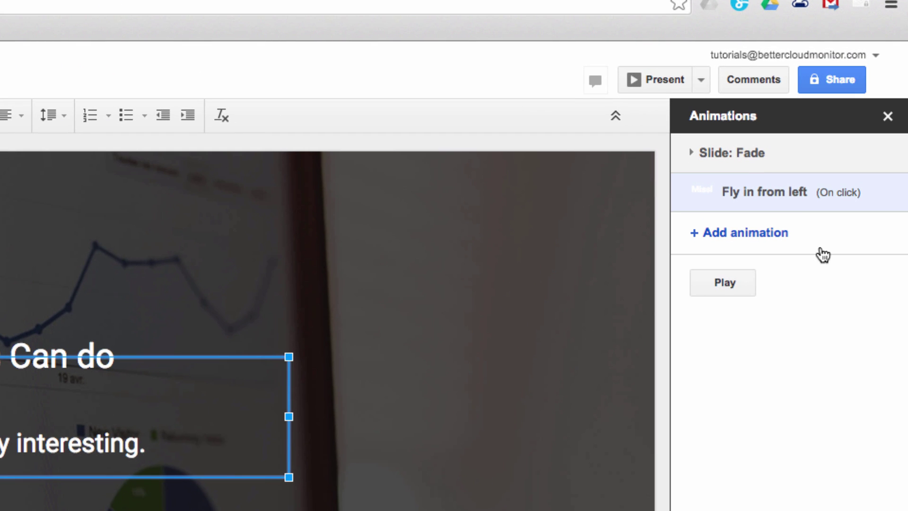
pyautogui.click(741, 233)
pyautogui.click(776, 278)
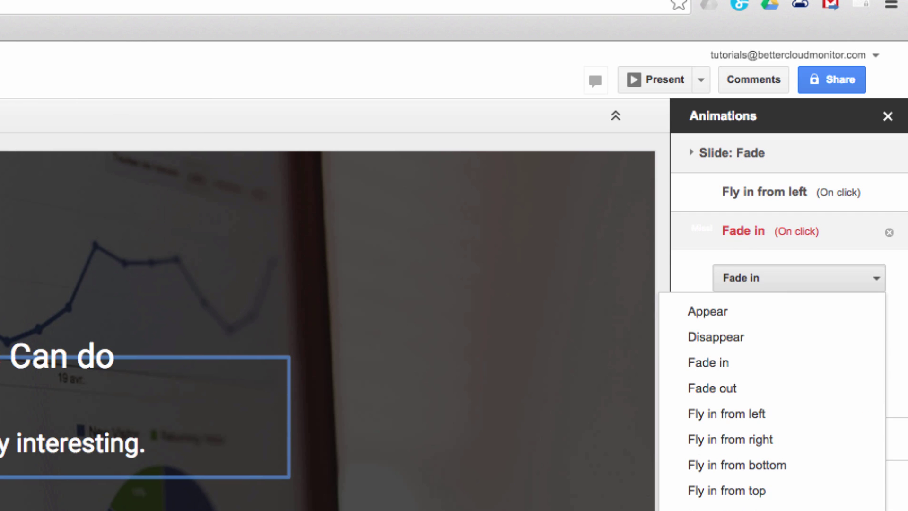
pyautogui.click(766, 510)
pyautogui.click(785, 393)
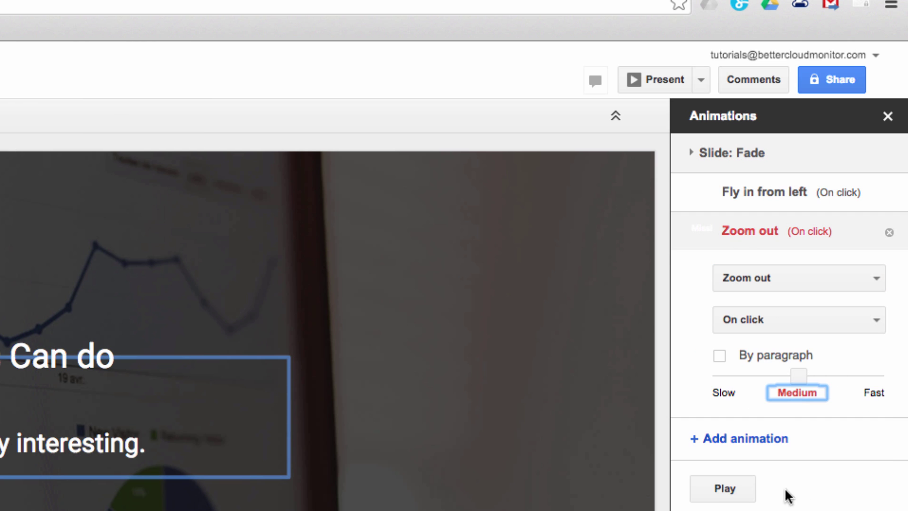
# - Animate the second sentence with a Medium-speed Spin
pyautogui.click(741, 270)
pyautogui.click(780, 317)
pyautogui.click(766, 510)
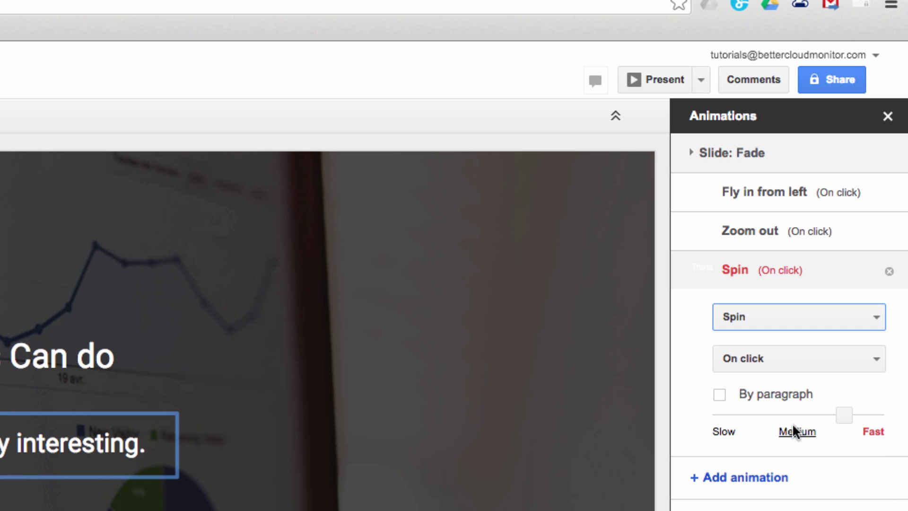
pyautogui.click(796, 425)
# - Add a Medium-speed Fade in animation to the last sentence
pyautogui.click(81, 504)
pyautogui.click(730, 310)
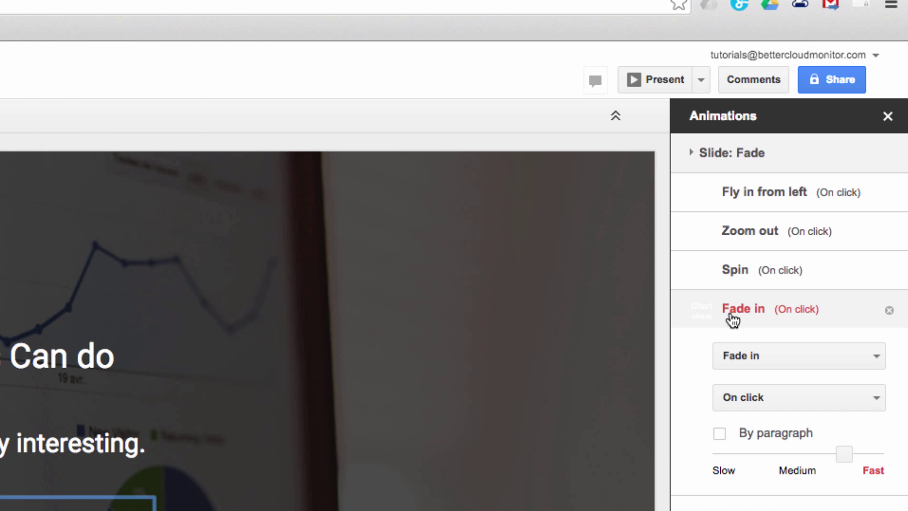
pyautogui.click(795, 470)
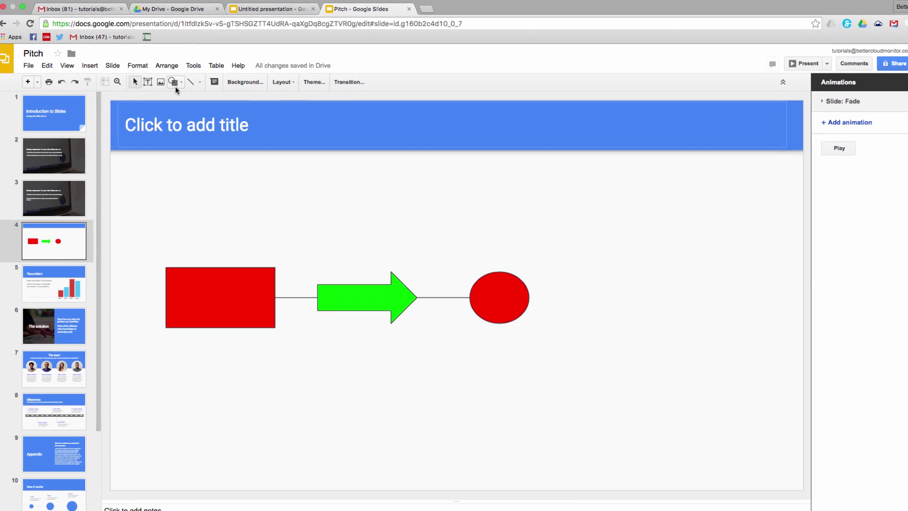
# - Draw an arrow shape to the right of the red circle on slide 4
pyautogui.click(181, 82)
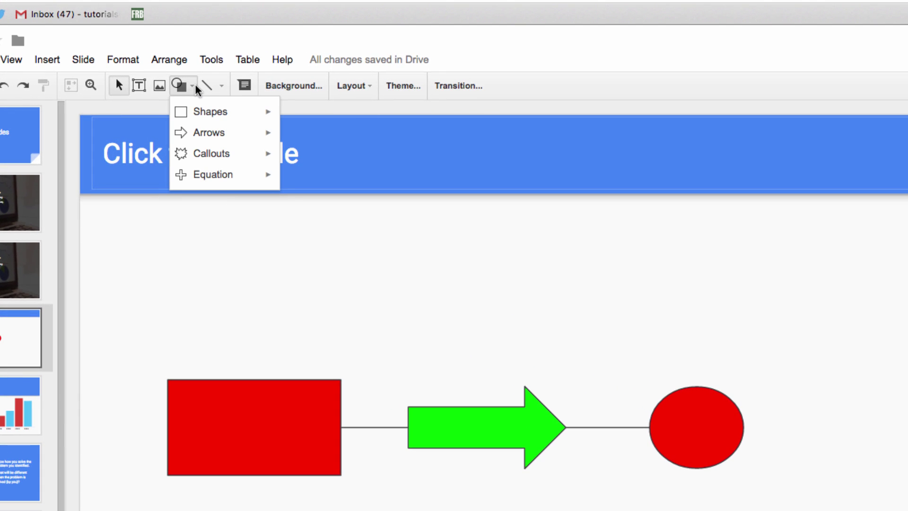
pyautogui.click(57, 60)
pyautogui.moveTo(84, 60)
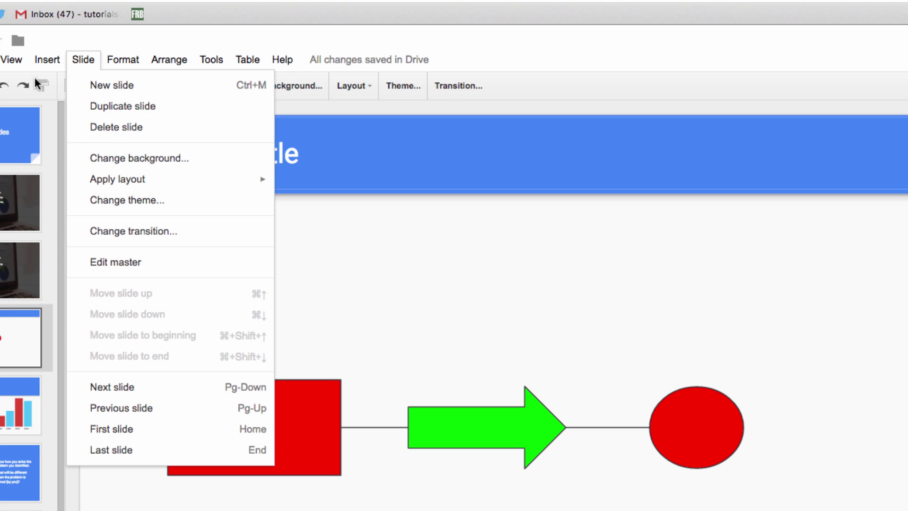
pyautogui.moveTo(156, 255)
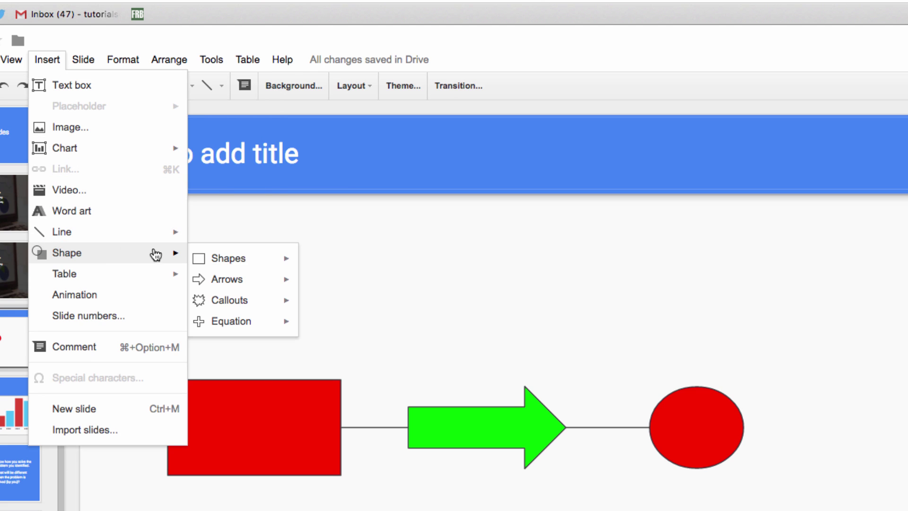
pyautogui.moveTo(292, 285)
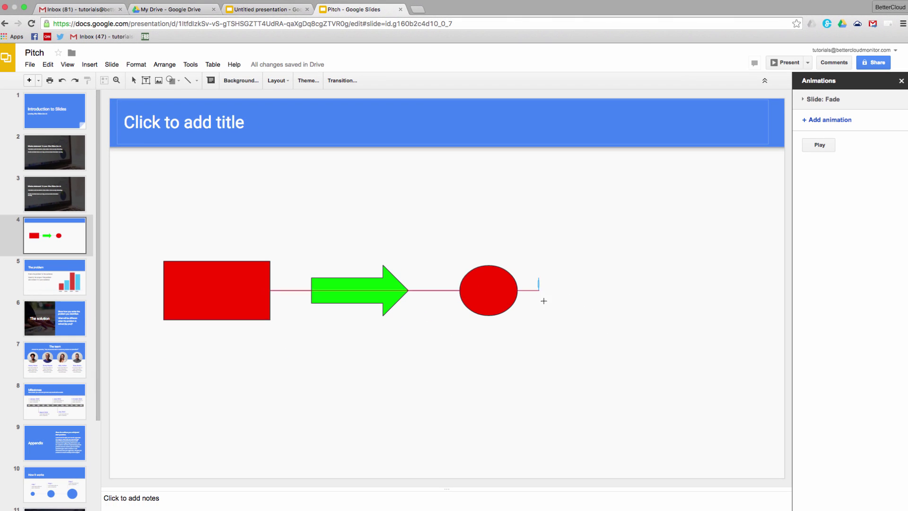
pyautogui.moveTo(544, 301); pyautogui.dragTo(612, 294)
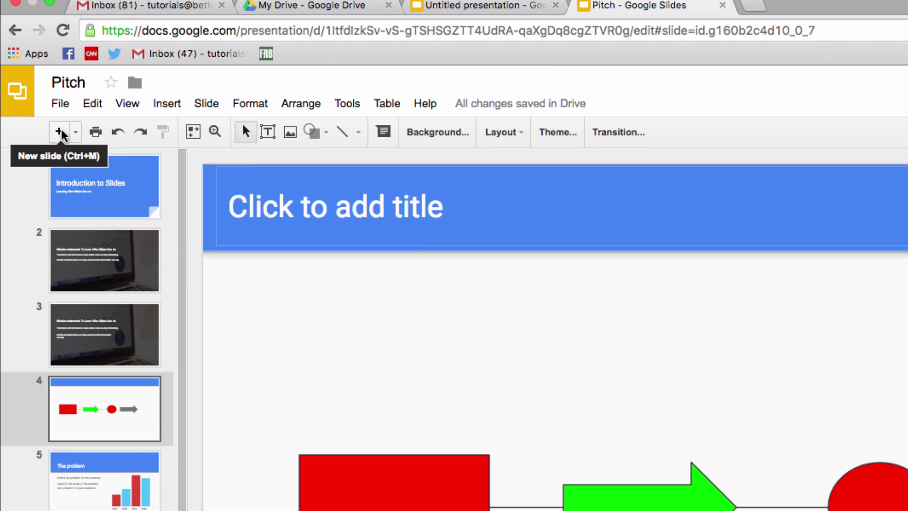
# - Insert slide 5 using the Title only layout
pyautogui.click(76, 133)
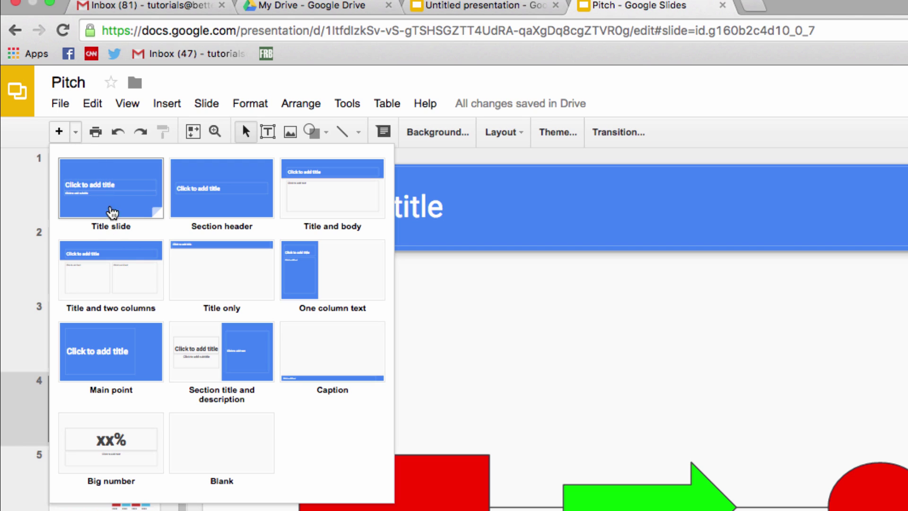
pyautogui.click(237, 283)
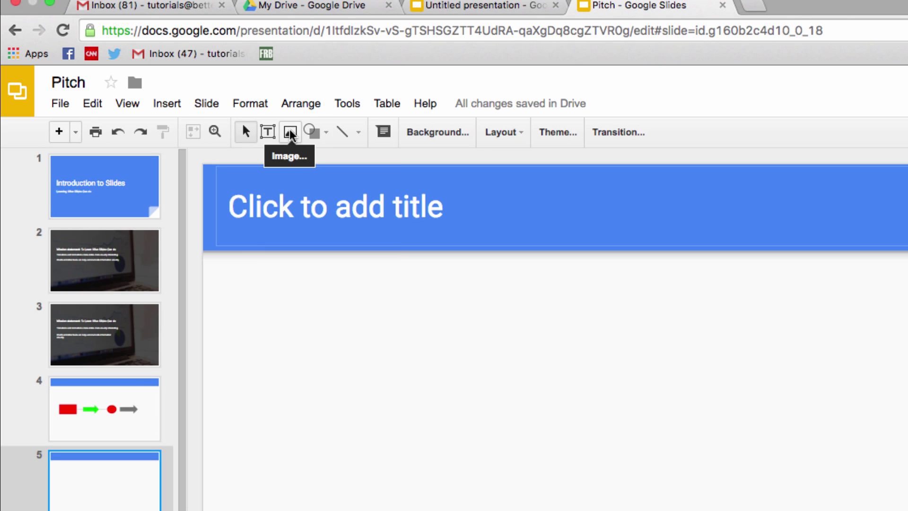
# - Insert the test.jpg limes photo from Google Drive onto slide 5
pyautogui.click(174, 105)
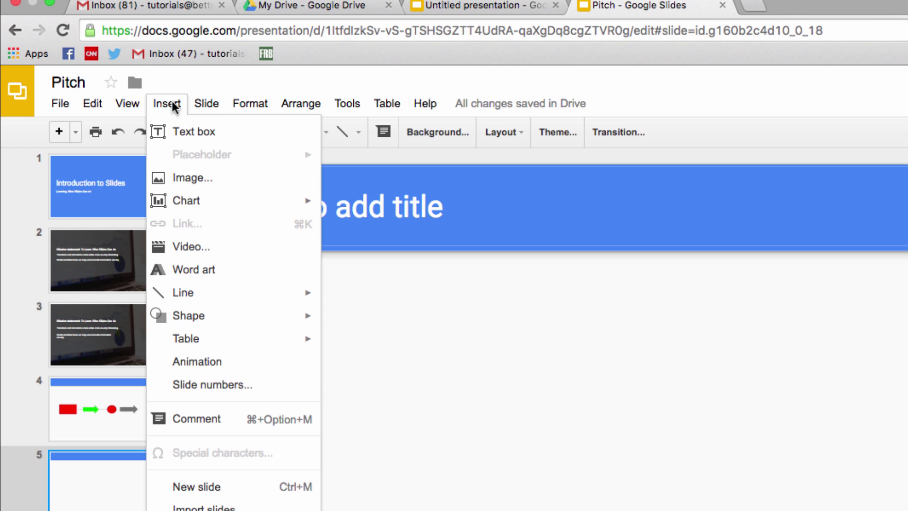
pyautogui.click(214, 188)
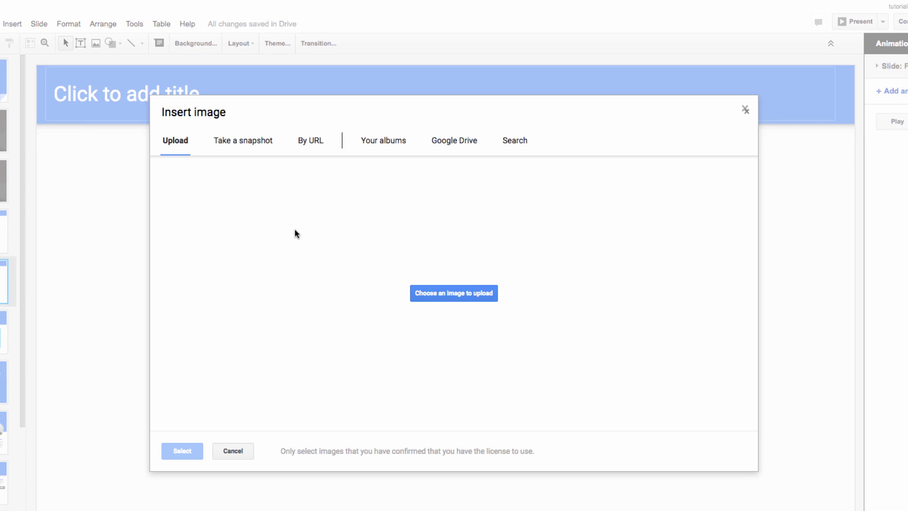
pyautogui.click(312, 140)
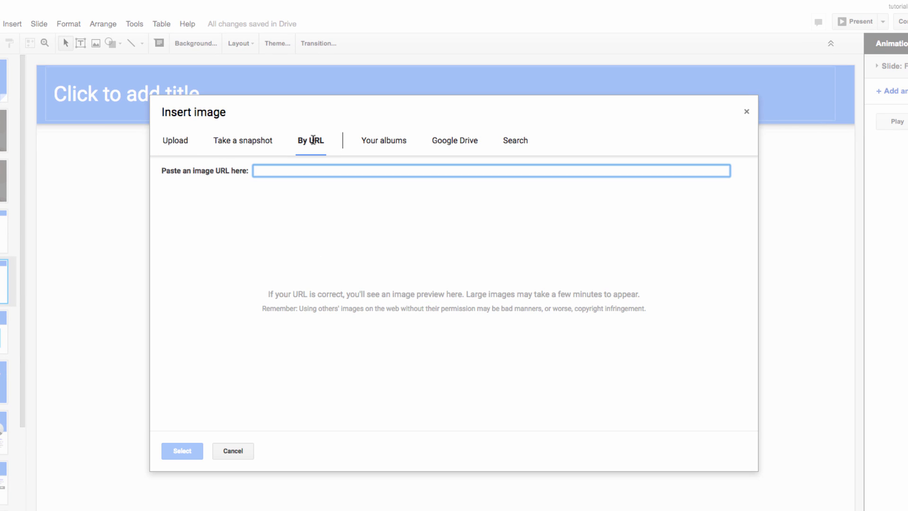
pyautogui.click(176, 145)
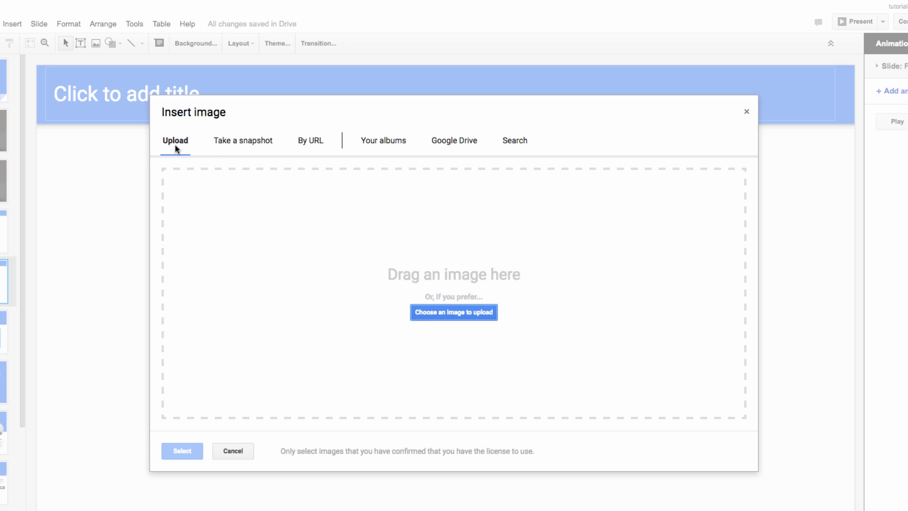
pyautogui.click(511, 143)
pyautogui.click(453, 144)
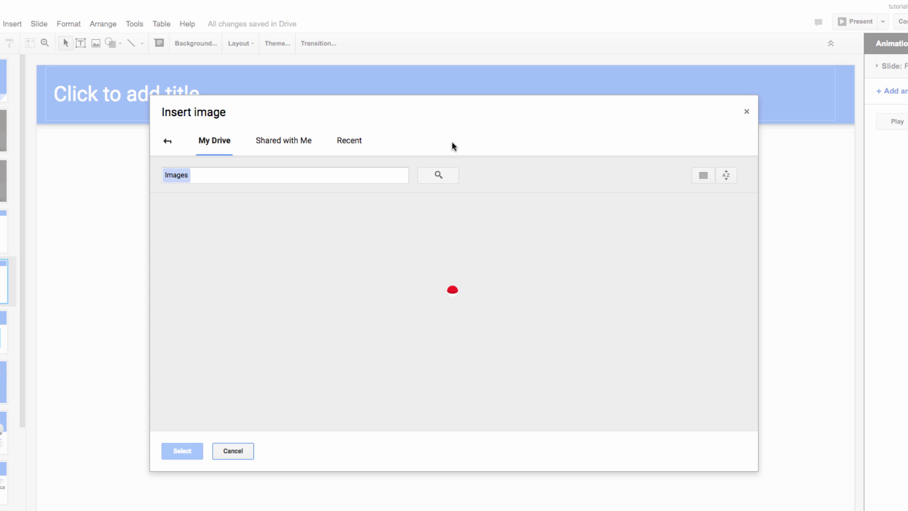
pyautogui.scroll(-5, 675, 359)
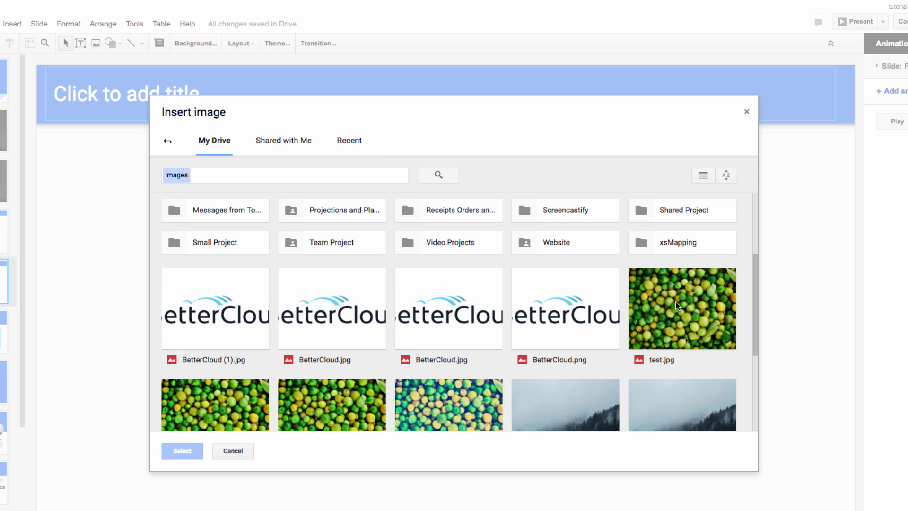
pyautogui.click(675, 350)
pyautogui.click(183, 454)
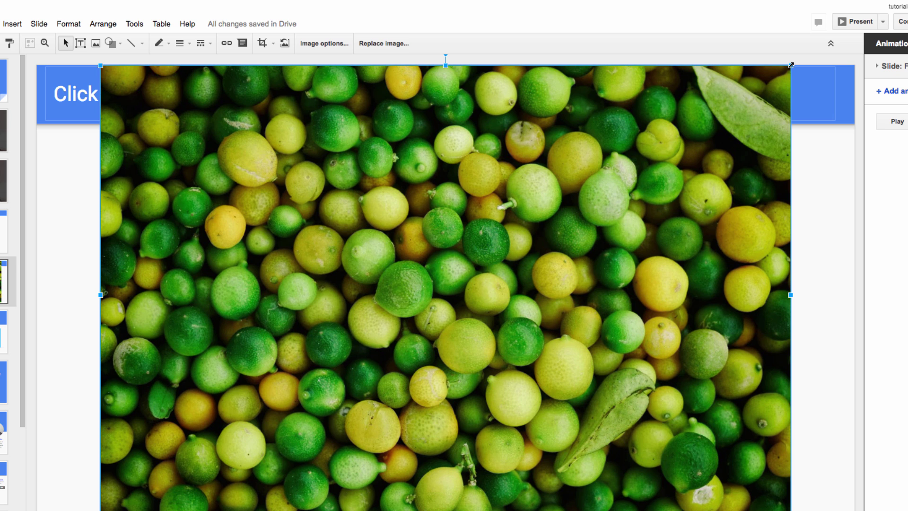
# - Shrink the limes image to about 639 px wide and centre it on the slide
pyautogui.moveTo(790, 65); pyautogui.dragTo(403, 324)
pyautogui.moveTo(285, 390); pyautogui.dragTo(481, 274)
pyautogui.click(694, 415)
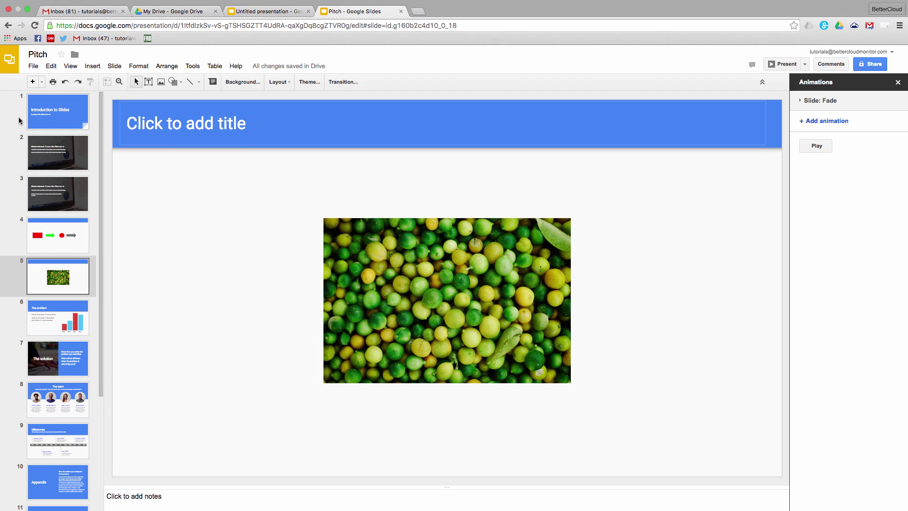
# - Add slide 6 and insert the 'How to Use the Q&A Feature in Google Slides' video
pyautogui.click(0, 42)
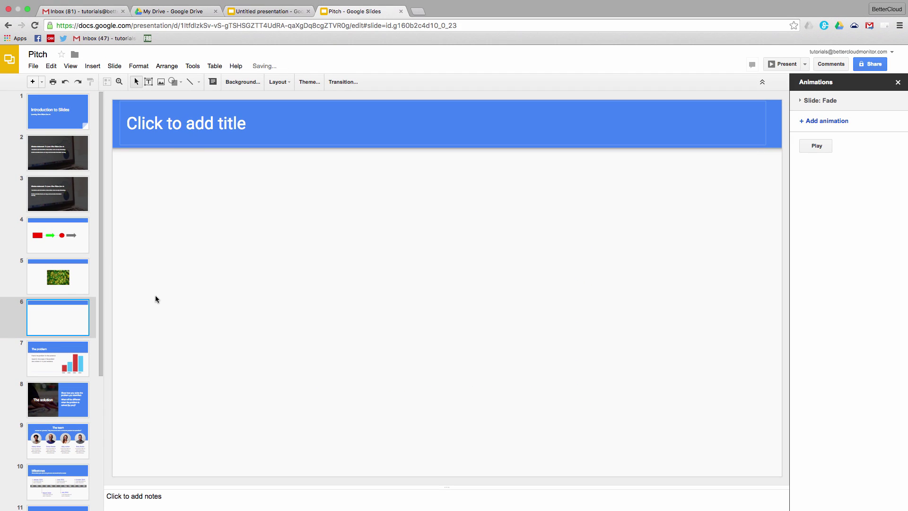
pyautogui.click(92, 65)
pyautogui.moveTo(114, 65)
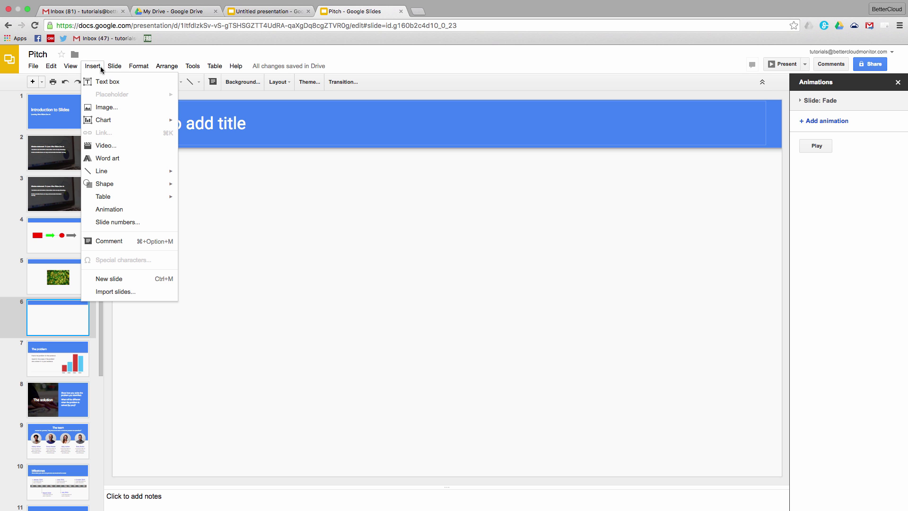
pyautogui.click(102, 146)
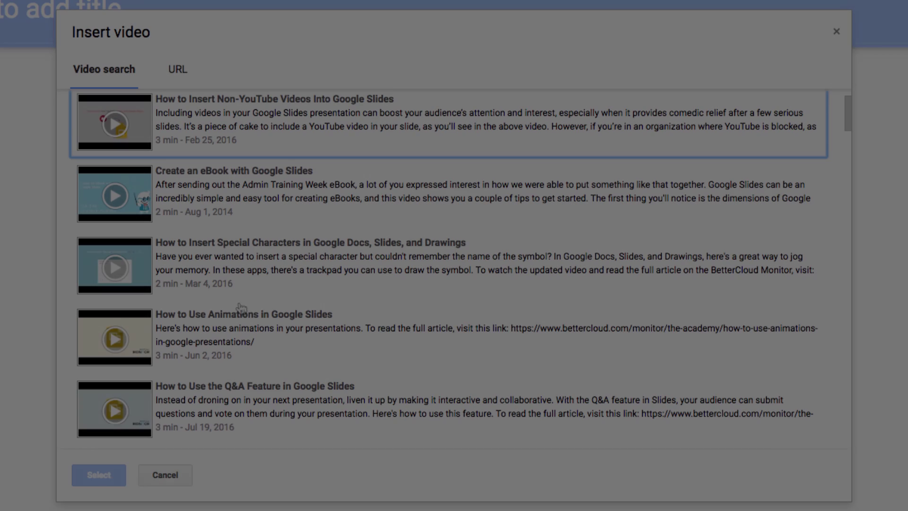
pyautogui.scroll(-1, 260, 320)
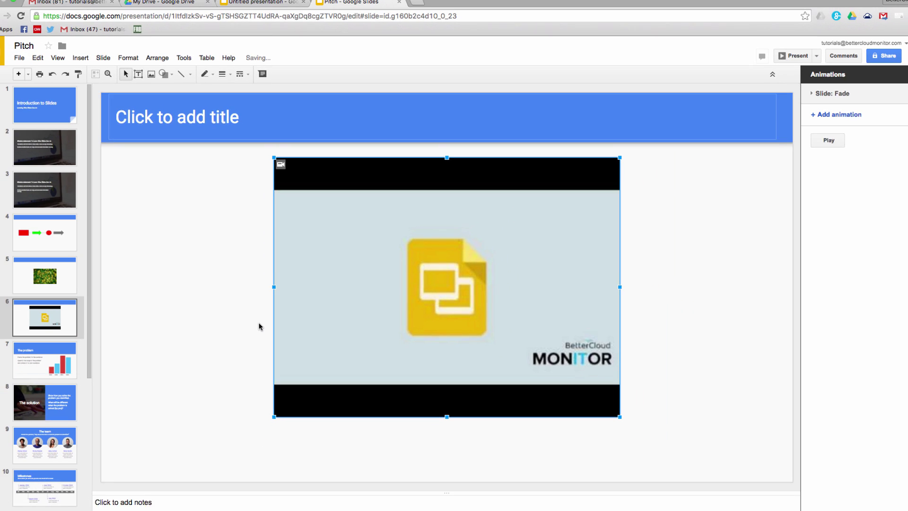
# - Close the video preview, add slide 7, and insert a 4 x 2 table
pyautogui.click(218, 223)
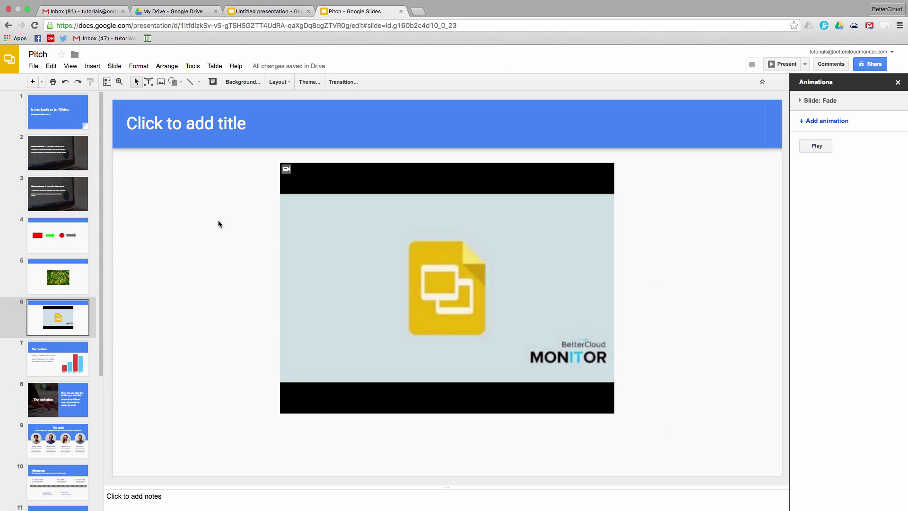
pyautogui.click(34, 82)
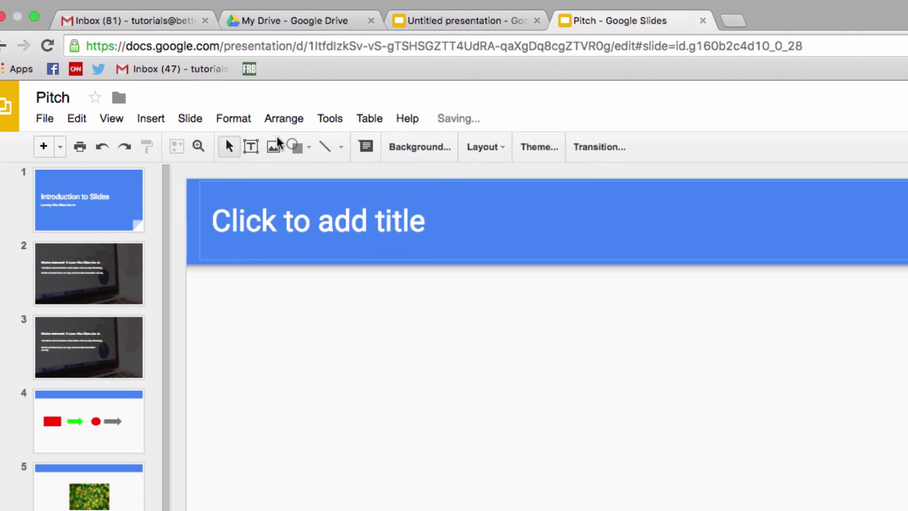
pyautogui.click(151, 119)
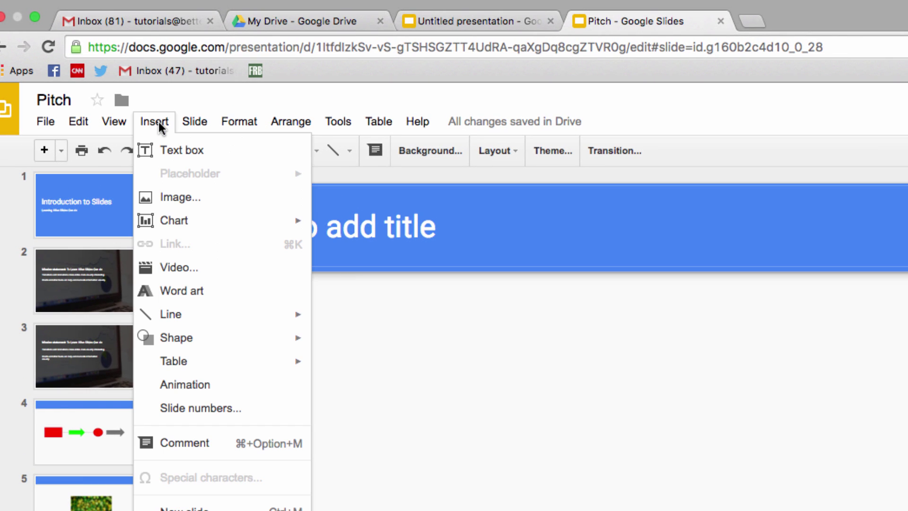
pyautogui.moveTo(299, 370)
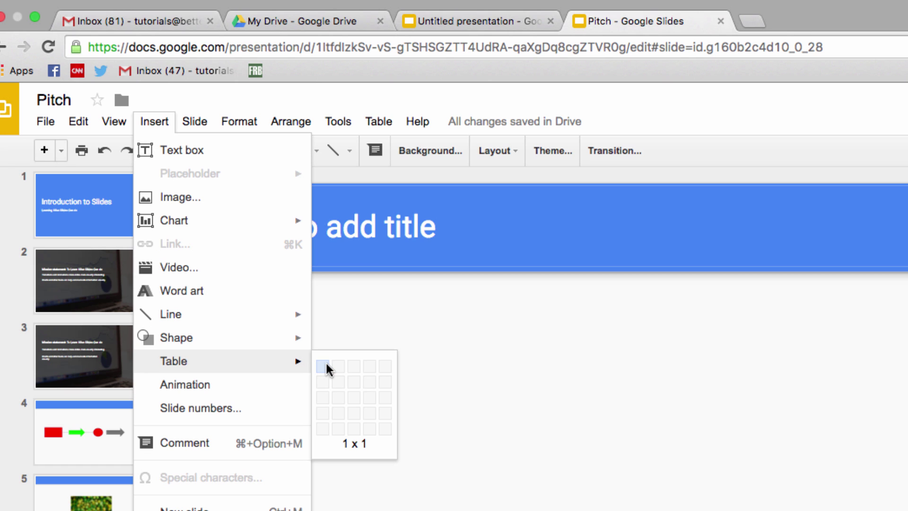
pyautogui.click(367, 382)
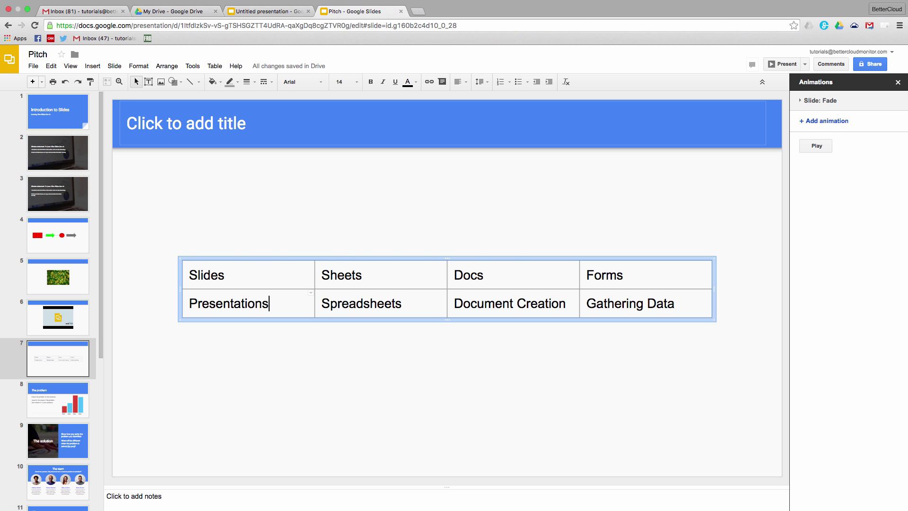
# - On slide 2, link the Transitions and Animations line to another slide in this presentation
pyautogui.click(75, 158)
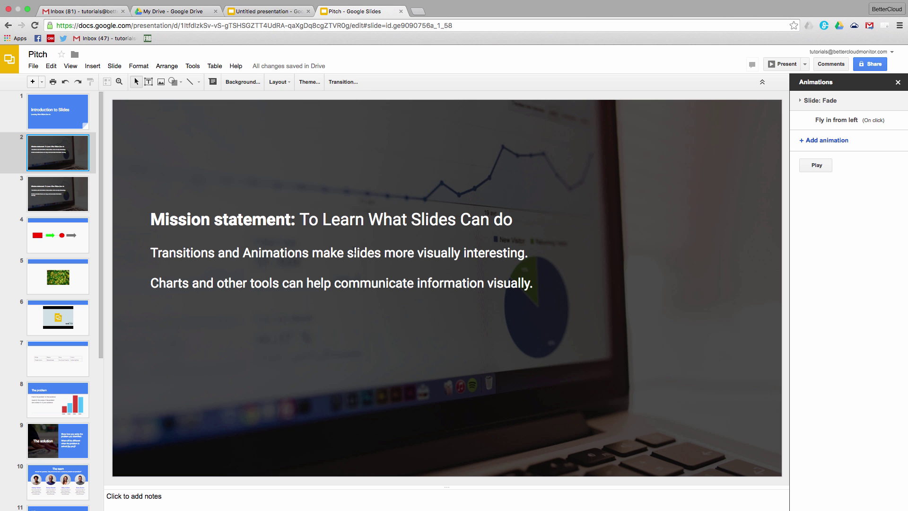
pyautogui.doubleClick(354, 252)
pyautogui.tripleClick(353, 253)
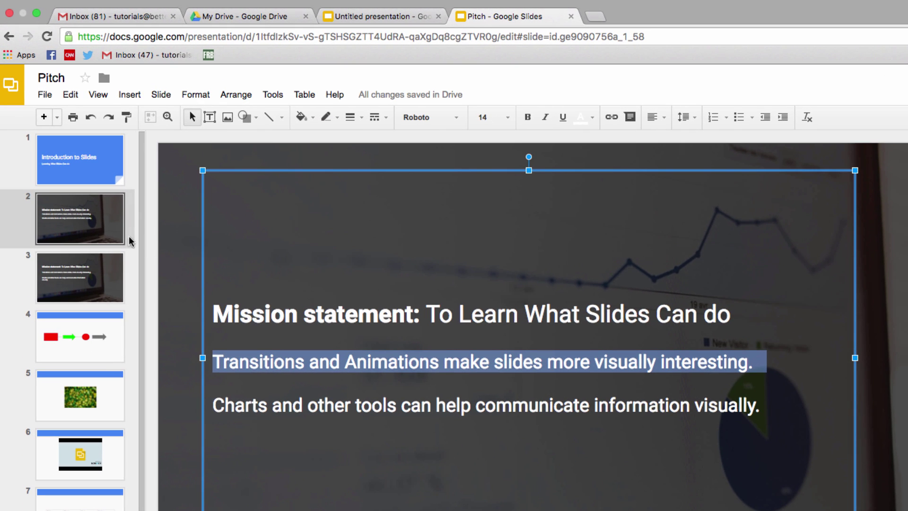
pyautogui.click(130, 96)
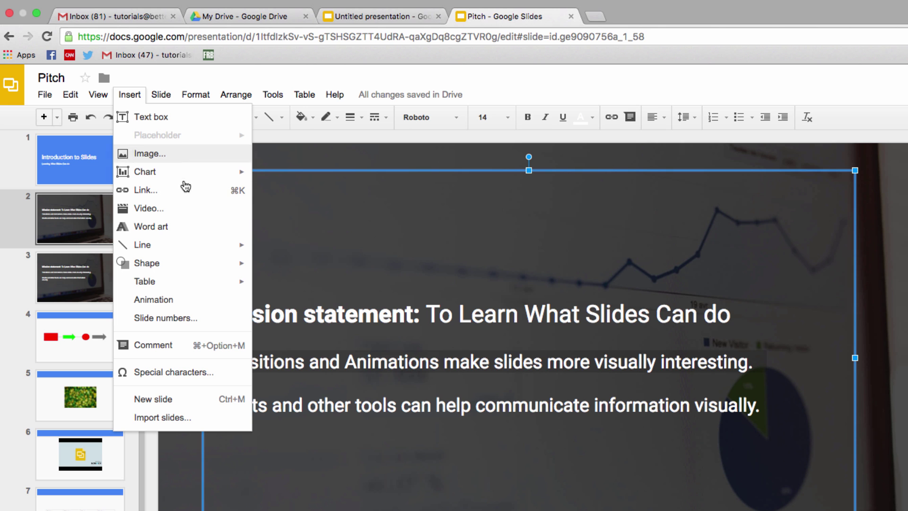
pyautogui.click(194, 193)
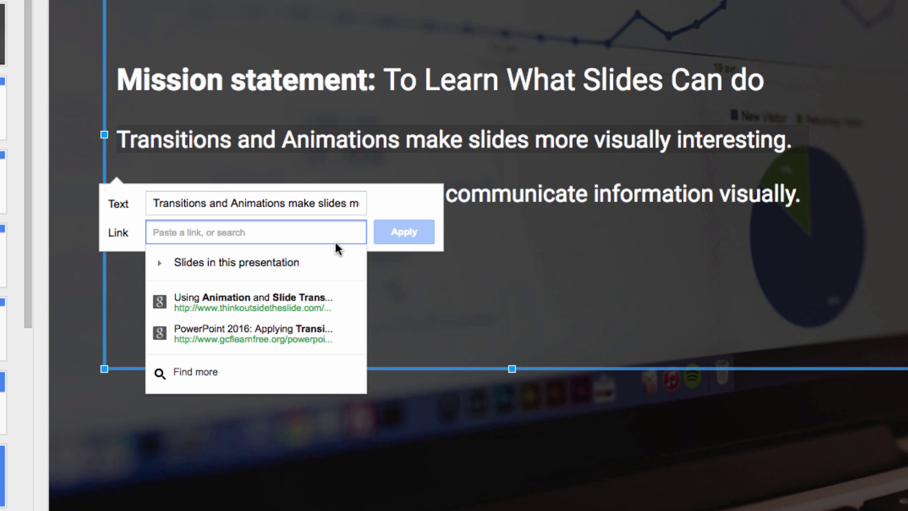
pyautogui.click(183, 261)
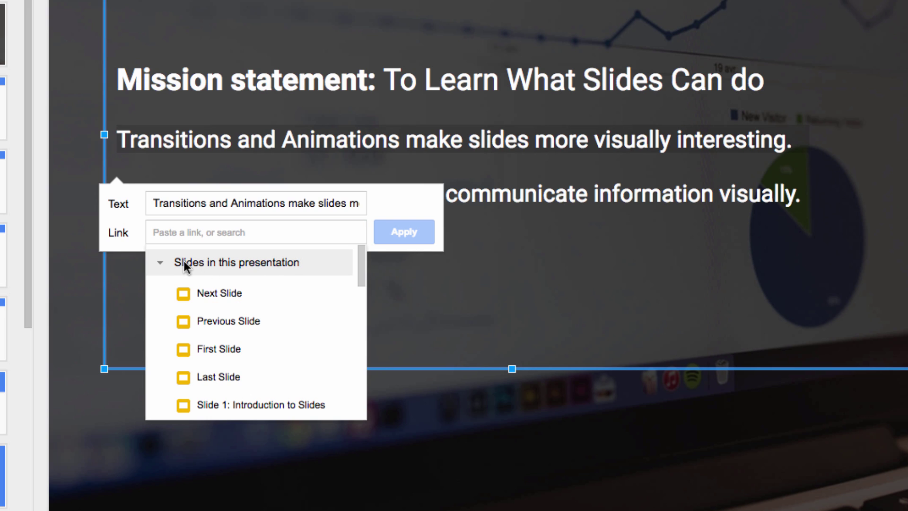
pyautogui.scroll(-3, 275, 320)
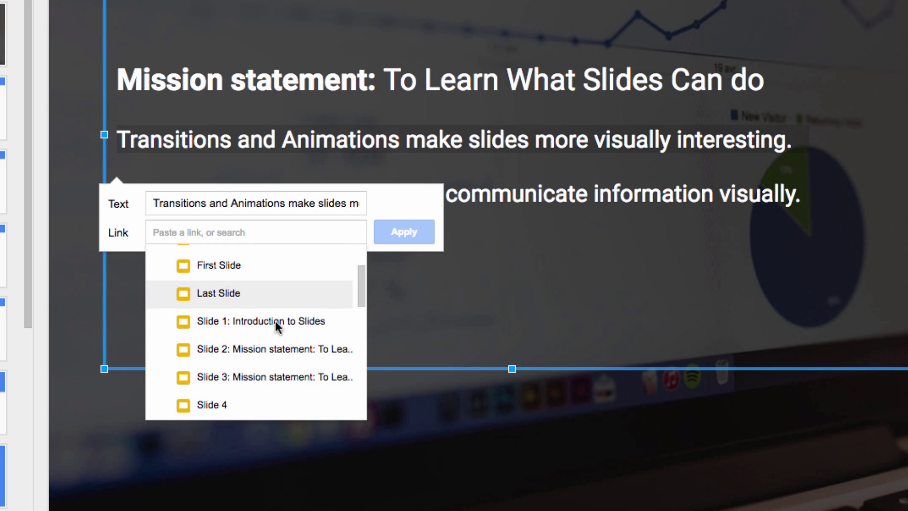
pyautogui.scroll(-2, 275, 321)
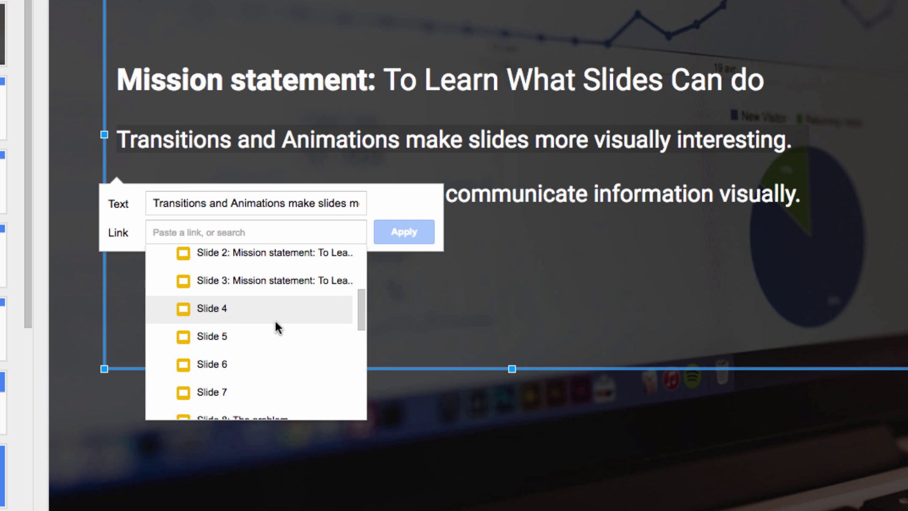
pyautogui.click(231, 315)
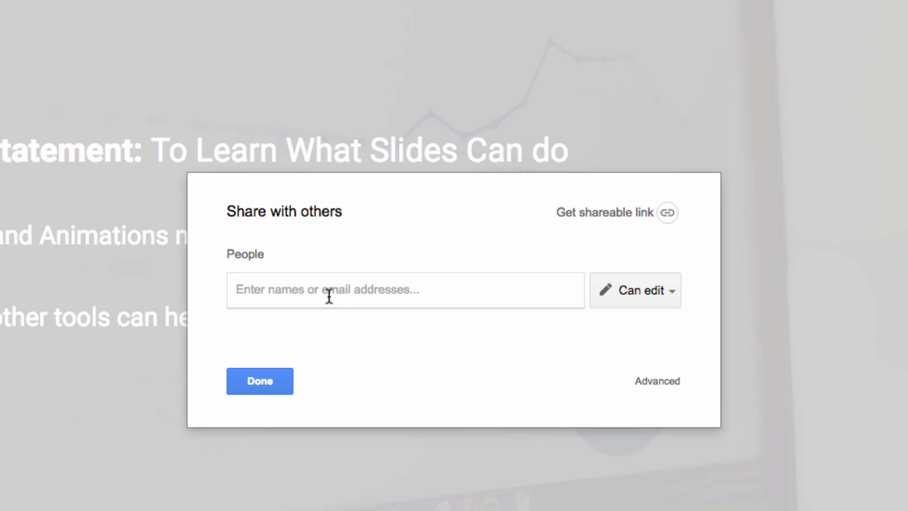
# - Invite the suggested team account to the presentation with Can edit access and send
pyautogui.click(329, 294)
pyautogui.write('v')
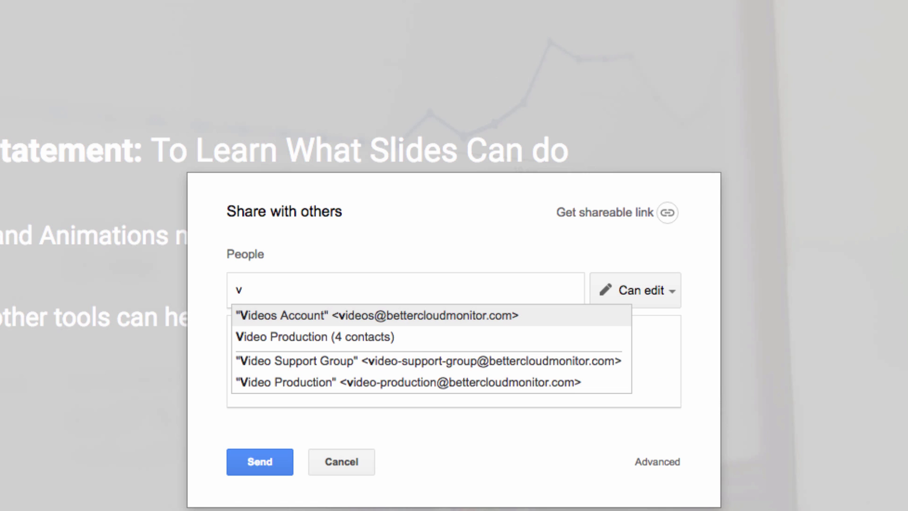
pyautogui.write('ideos')
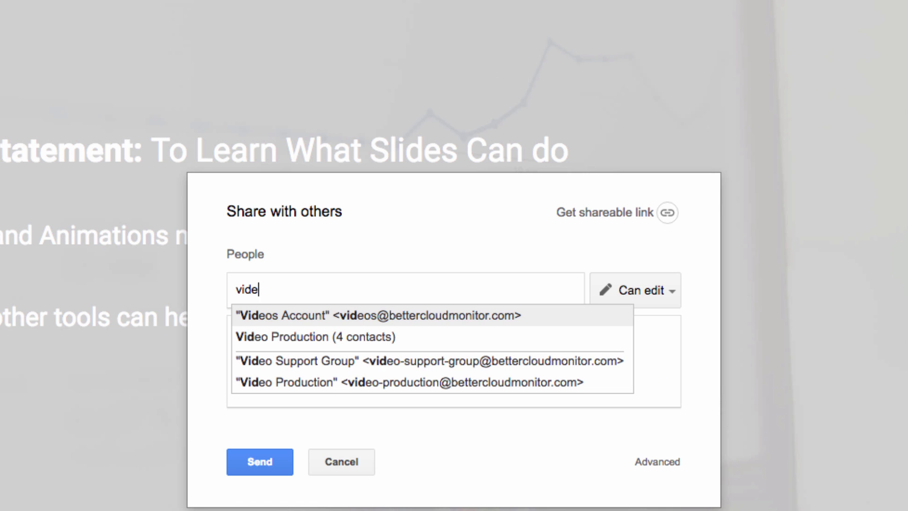
pyautogui.click(382, 310)
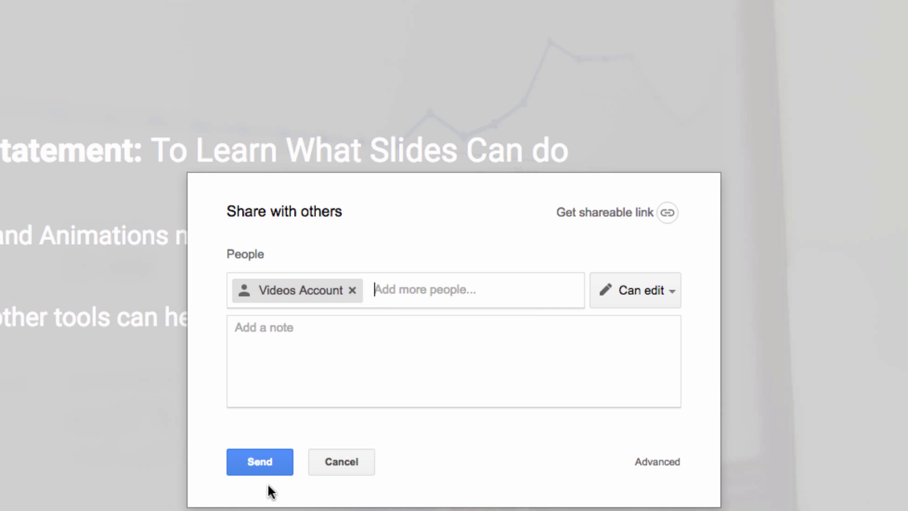
pyautogui.click(266, 461)
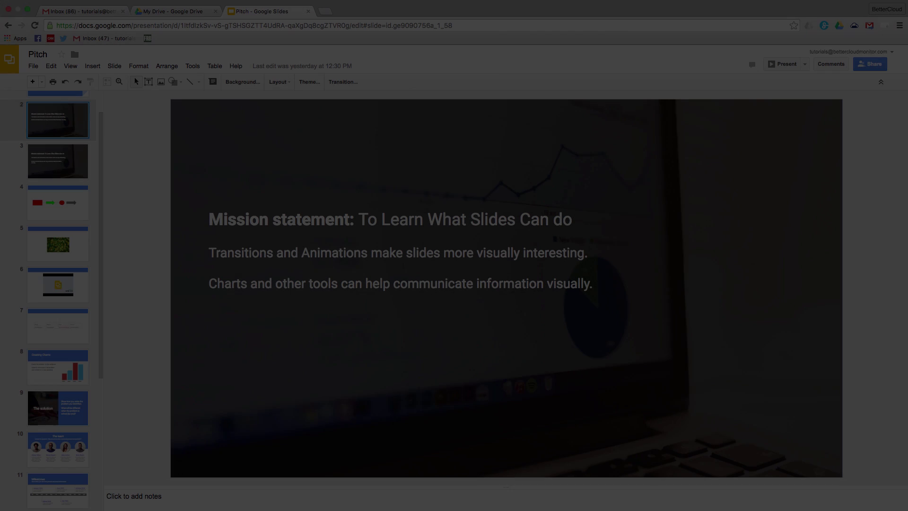
# - Comment 'Do you think we should expand on this?' on the mission statement text box
pyautogui.click(209, 237)
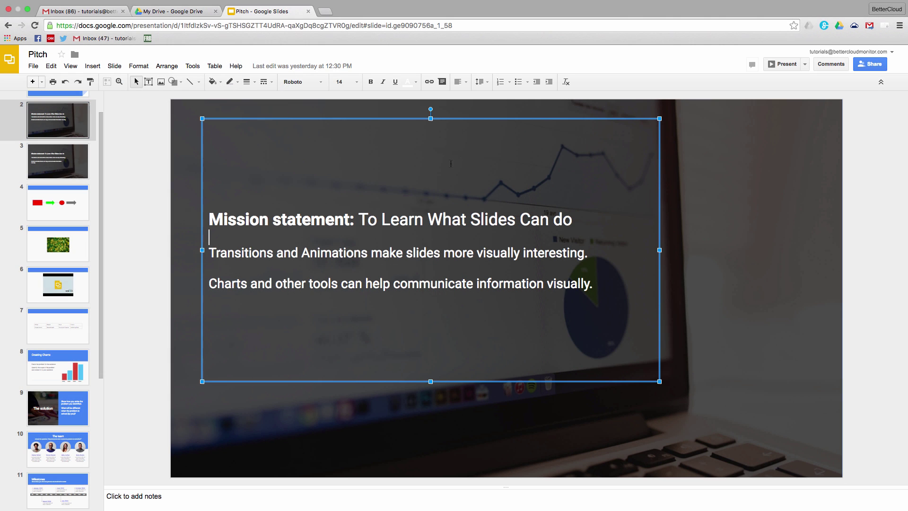
pyautogui.click(93, 66)
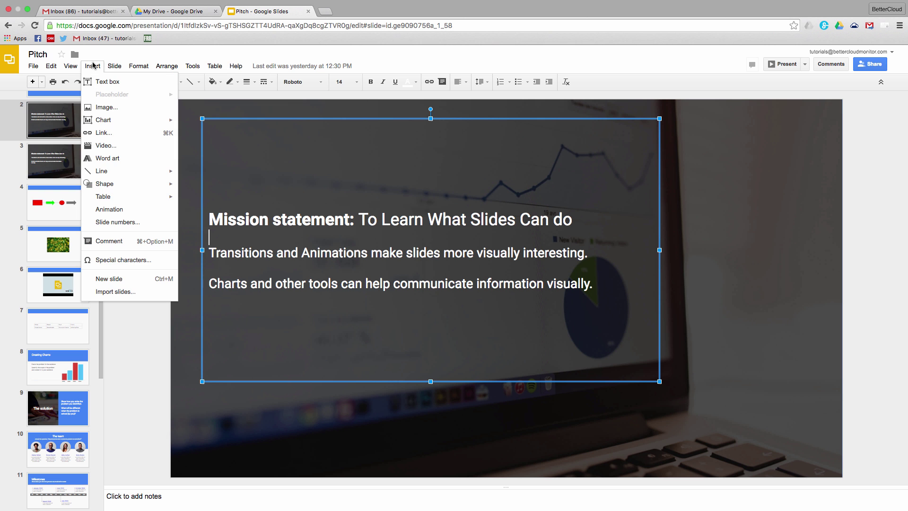
pyautogui.click(140, 245)
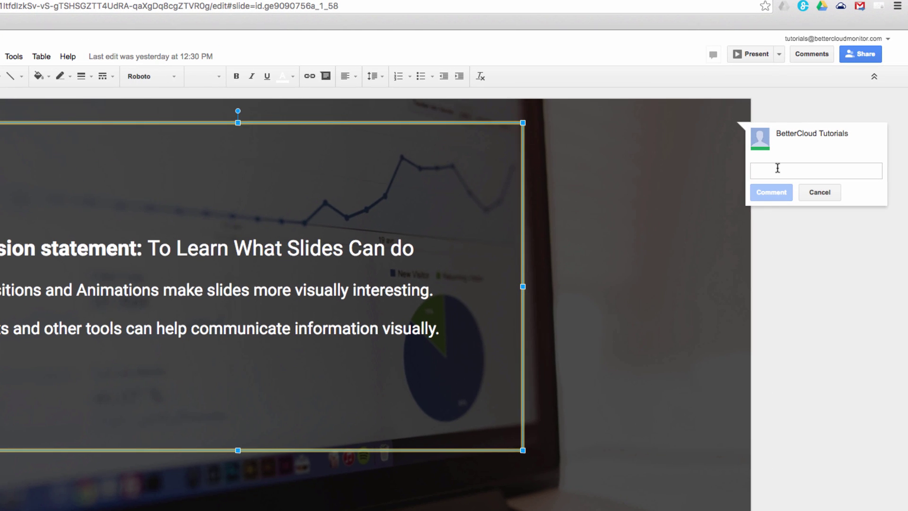
pyautogui.write('Do yo')
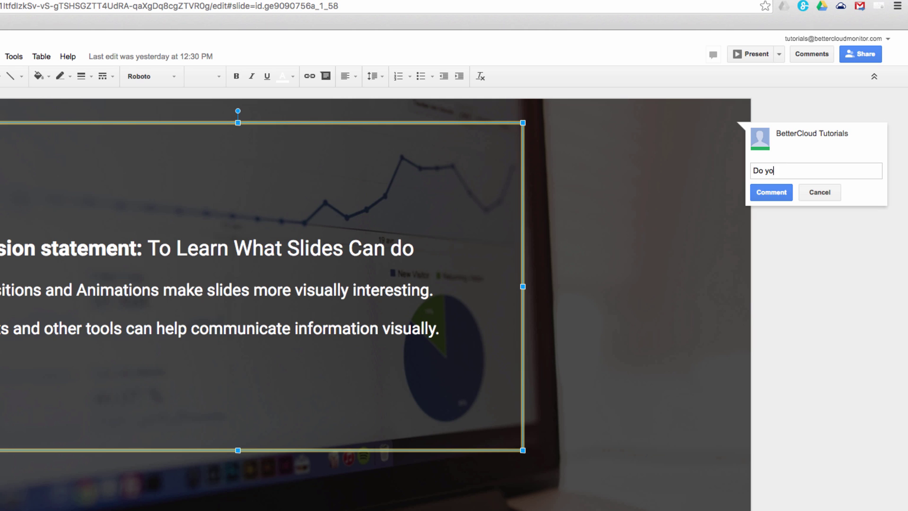
pyautogui.write('u think we should expand on this?')
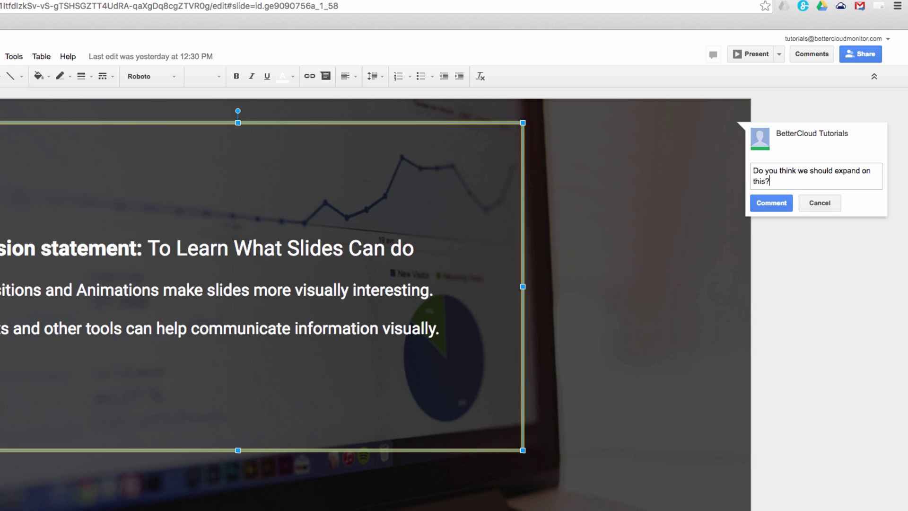
pyautogui.click(771, 204)
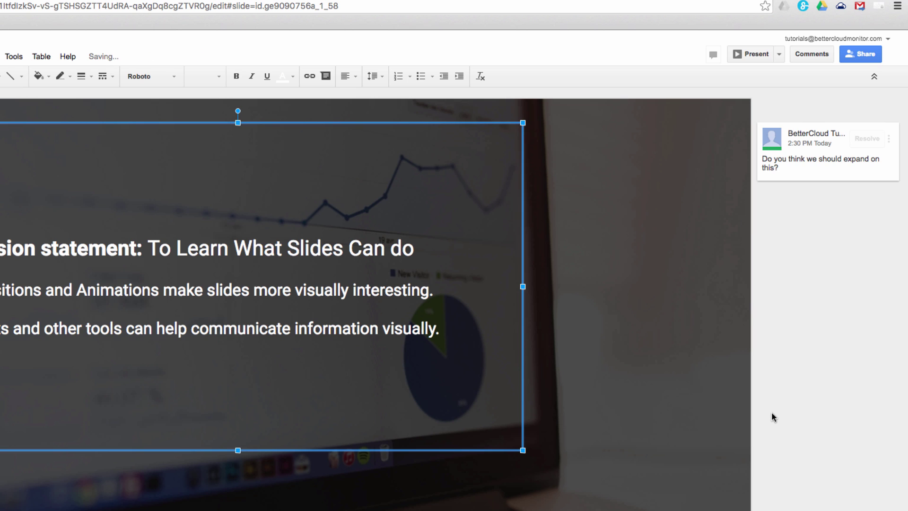
pyautogui.moveTo(776, 1)
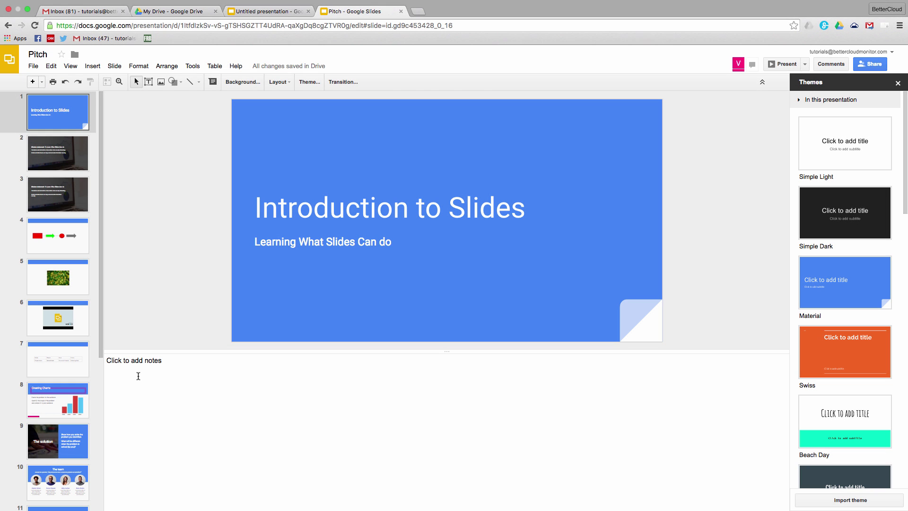
# - Type the slide 1 speaker note 'This is where you can add notes to a presentatio', then open the Present options
pyautogui.click(137, 374)
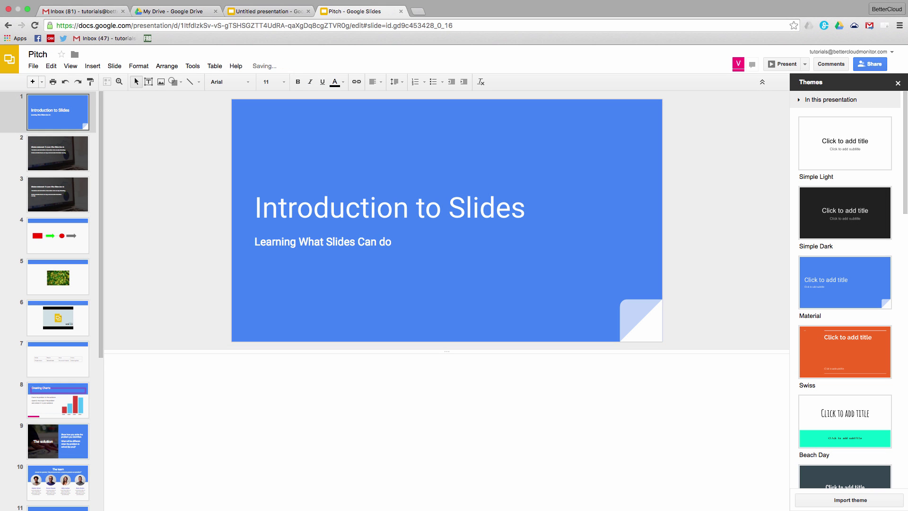
pyautogui.write('This is where you can add notes to a presentatio')
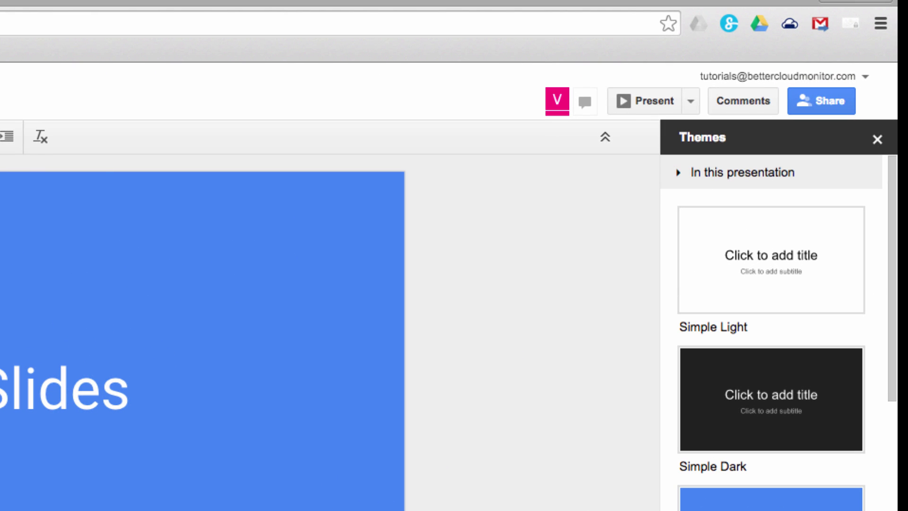
pyautogui.click(691, 101)
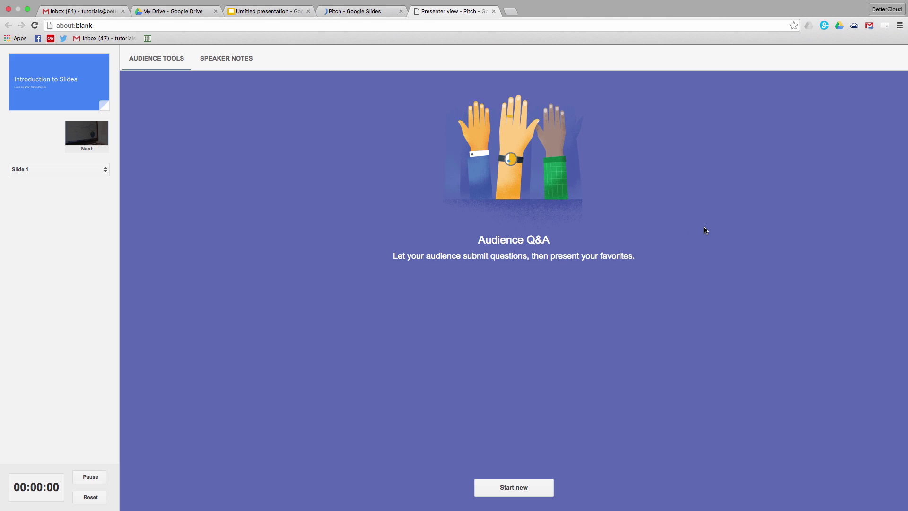
# - Start a new Audience Q&A session and show slide 1's speaker notes in Presenter view
pyautogui.click(538, 487)
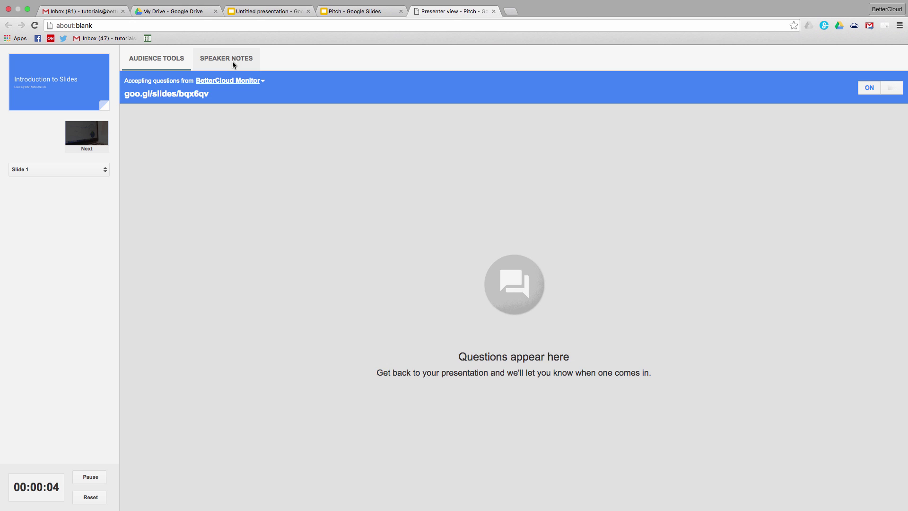
pyautogui.click(232, 61)
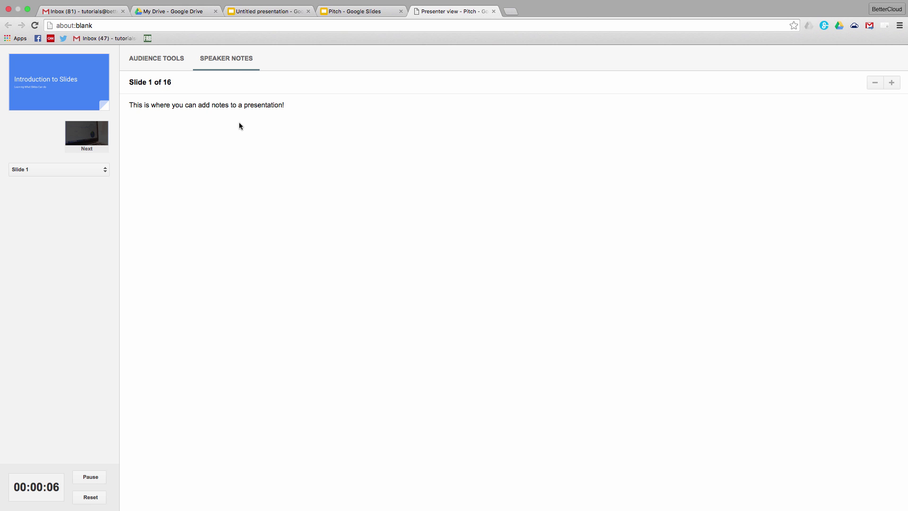